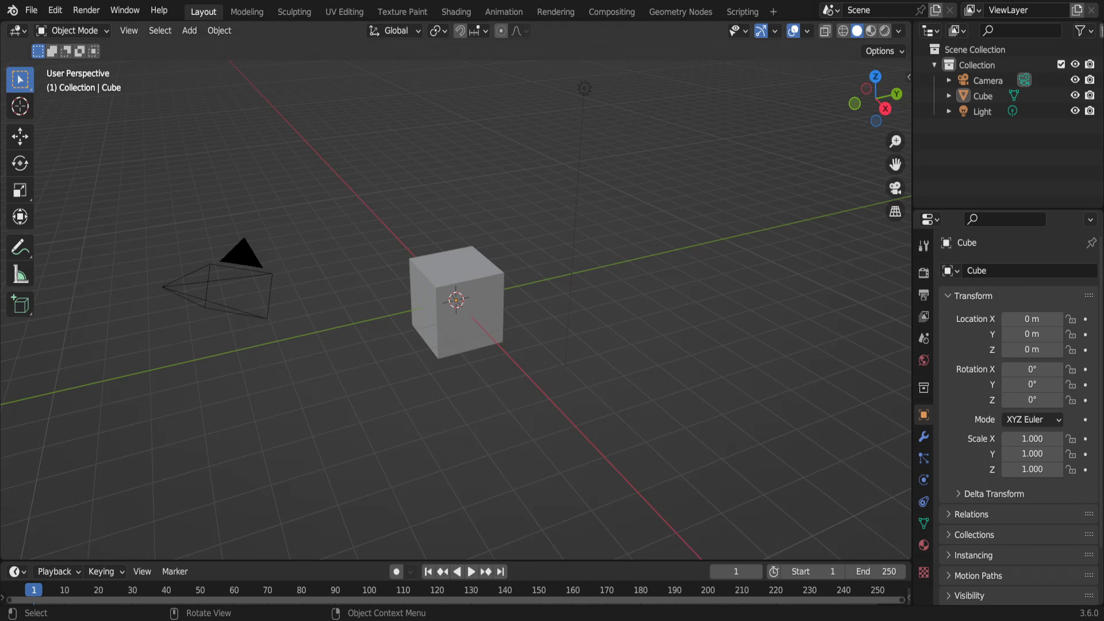
Delete the default cube and add a new mesh cube at the origin
key(x)
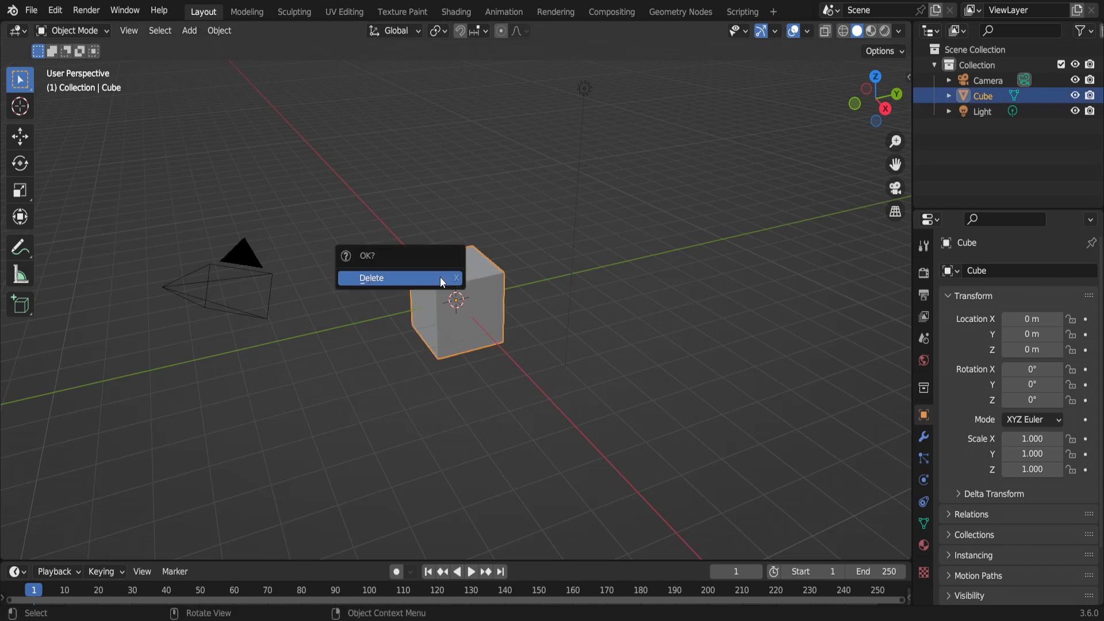
click(439, 277)
key(shift+a)
mouse_move(439, 278)
click(485, 295)
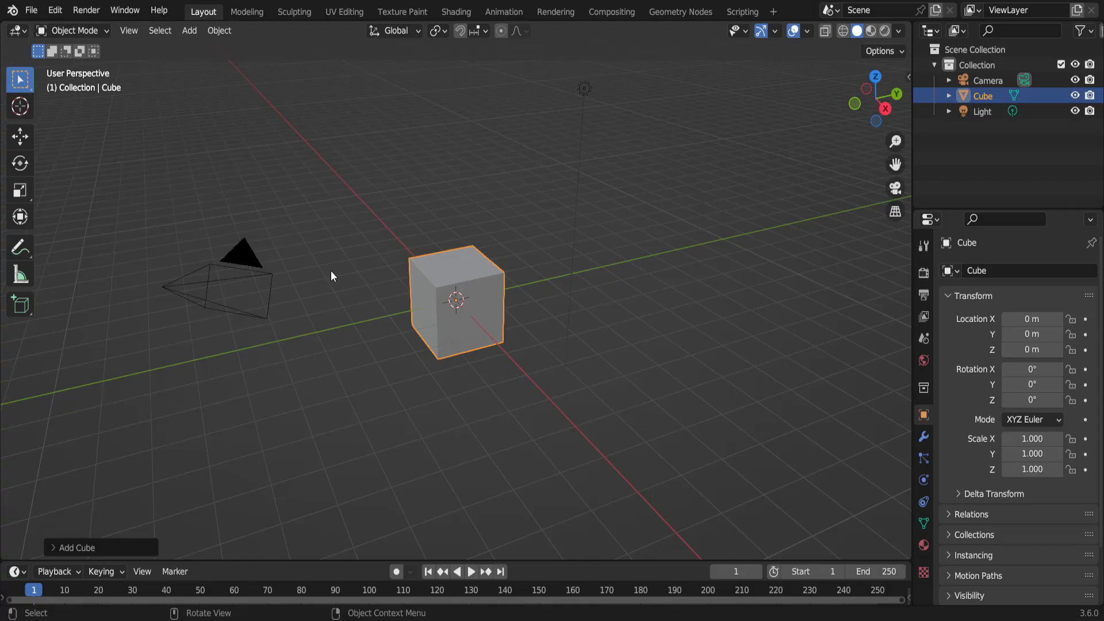
In camera view, shrink the cube to a scale of about -0.255 and move it to about X 0.21, Y 0.92, Z 0.96 m
key(KP_0)
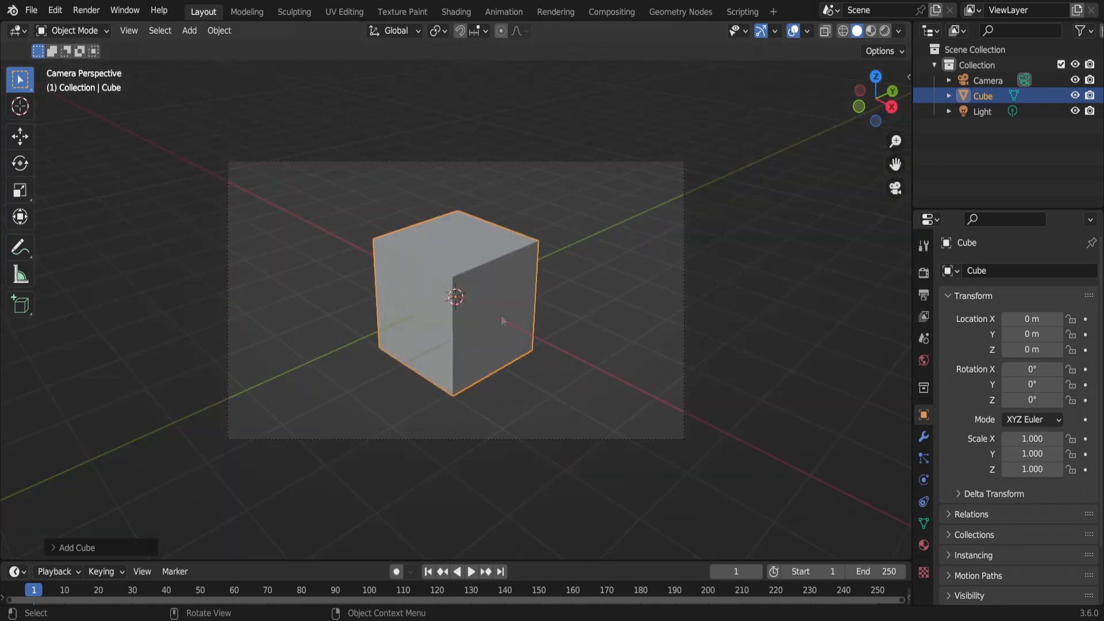
key(s)
click(454, 293)
key(g)
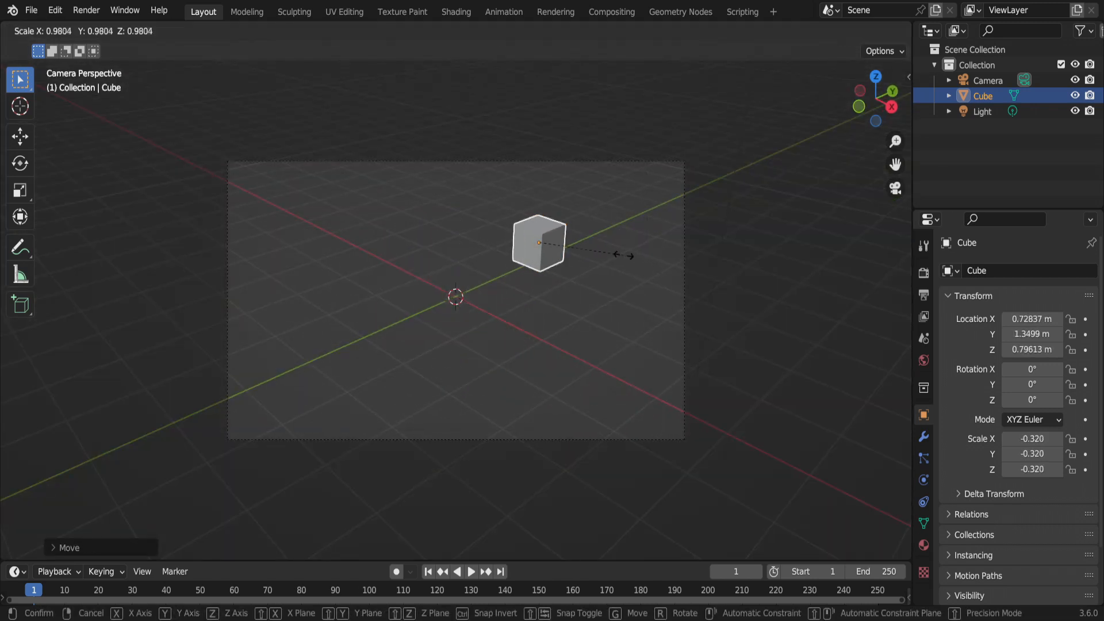
click(567, 235)
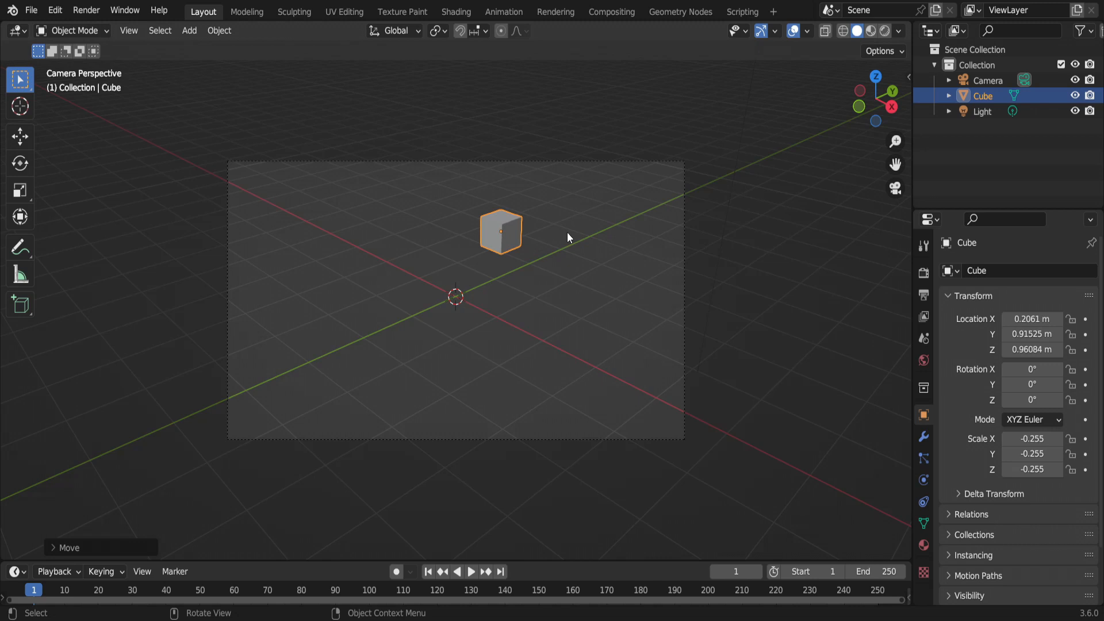
Give the cube a new material and view the available surface shaders, including Emission
click(924, 544)
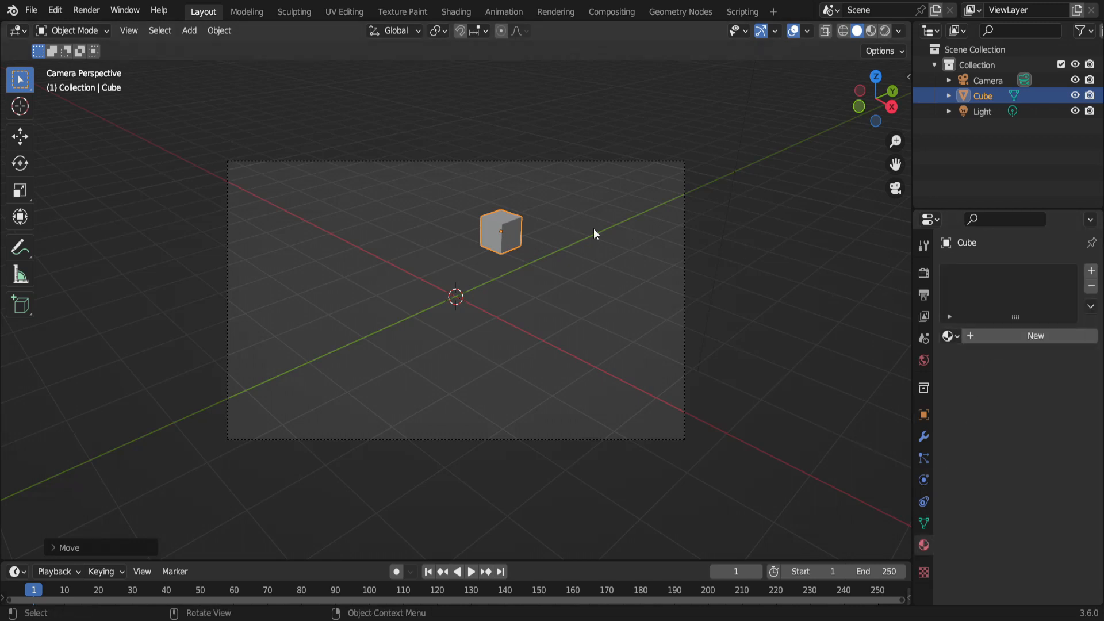
click(1057, 342)
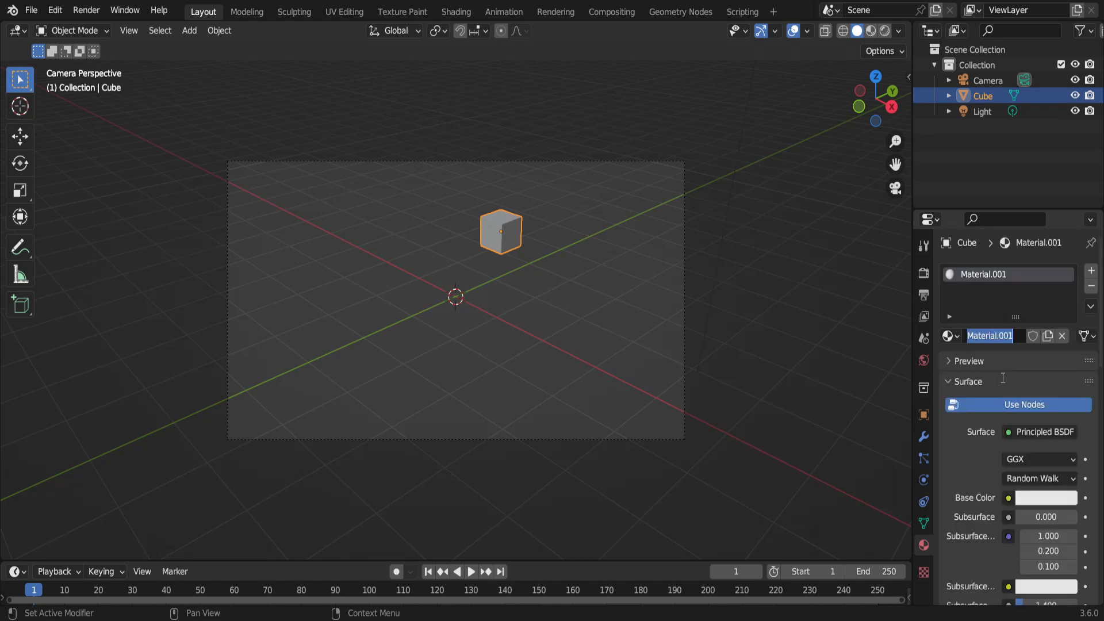
scroll(989, 430, down, 1)
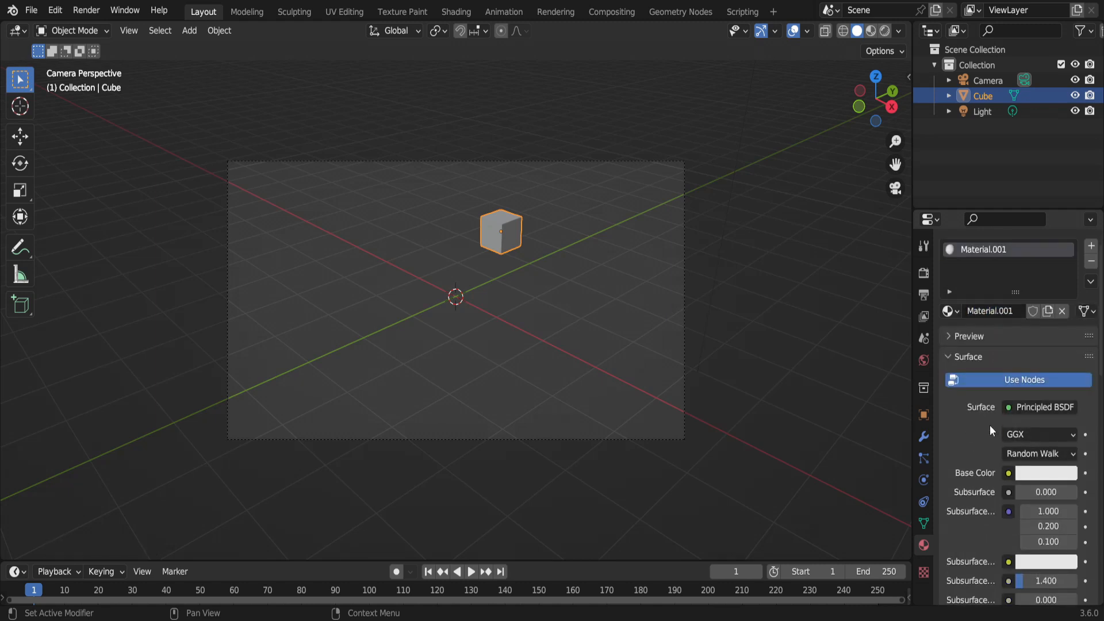
click(1012, 406)
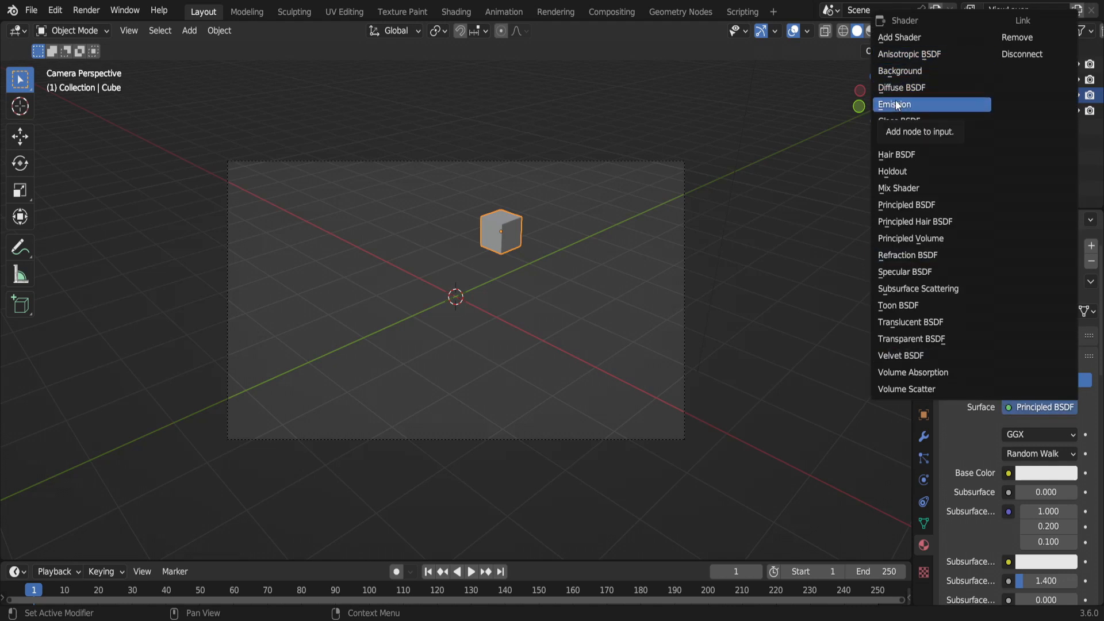
Raise the Principled BSDF emission colour's value to 0.8, tint it red, and set the emission strength to 5
scroll(976, 451, down, 18)
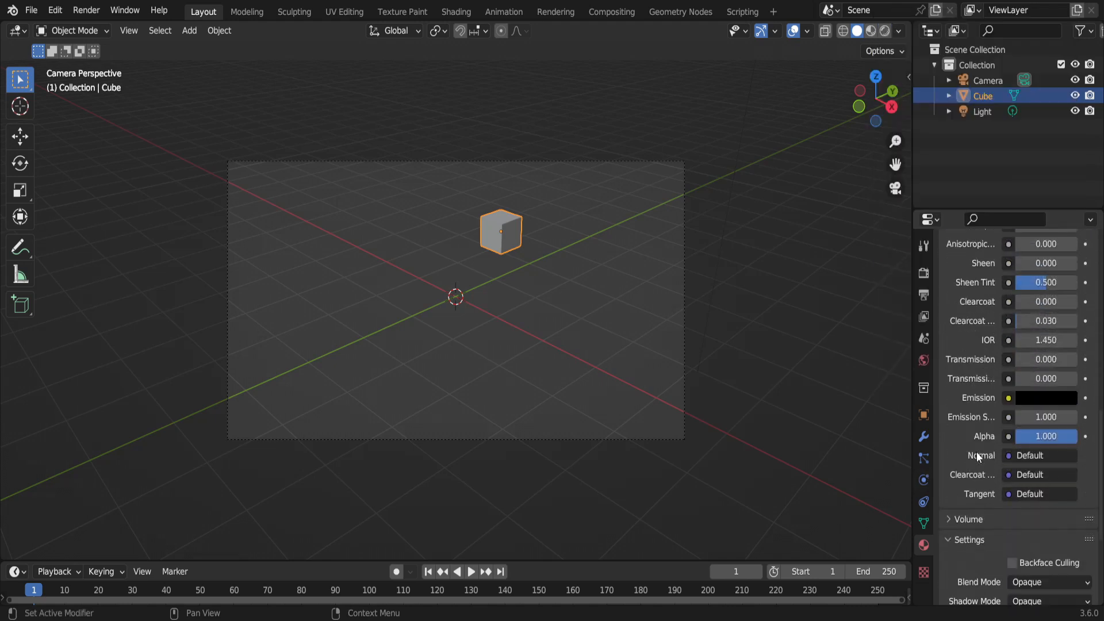
click(1027, 399)
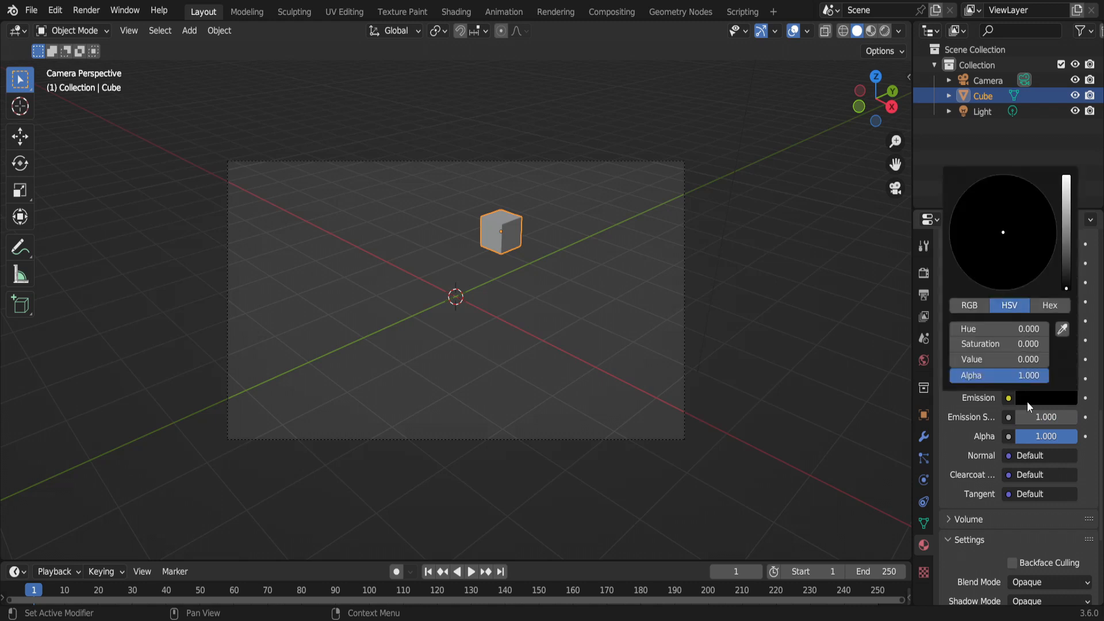
click(1033, 400)
click(996, 359)
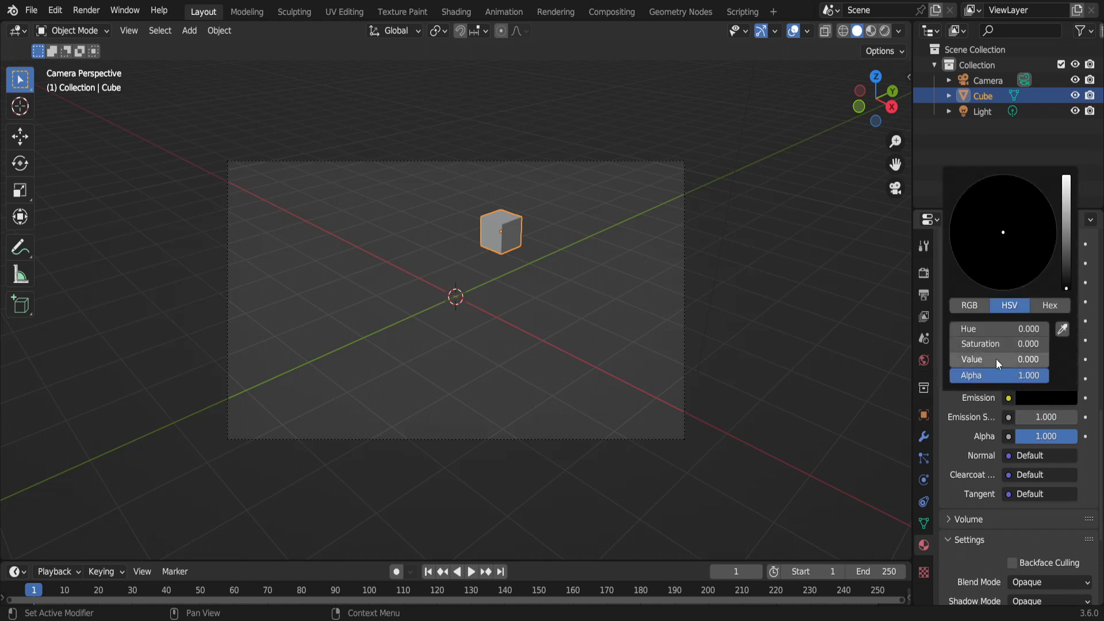
text(0.8)
key(Return)
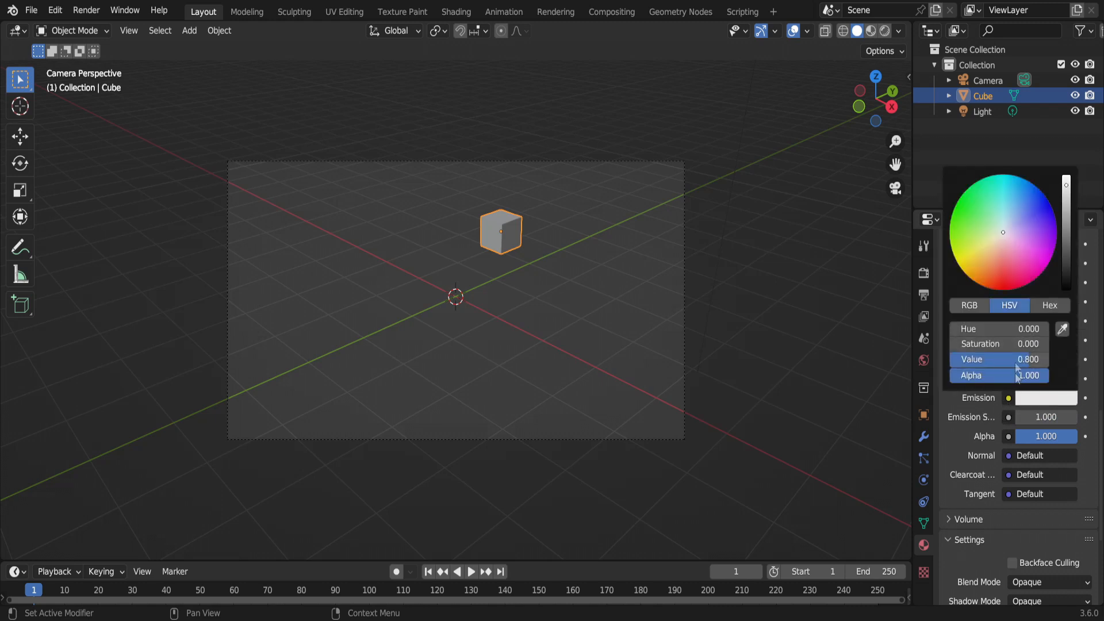
click(1027, 399)
drag(996, 238, 1002, 278)
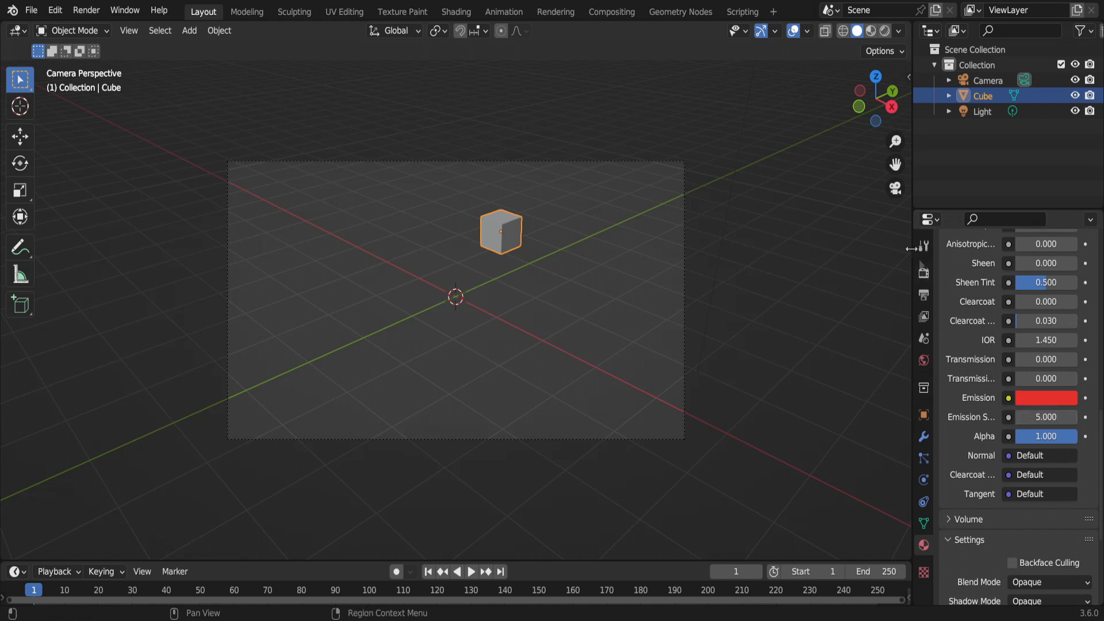
Enable Bloom in the Eevee render settings and switch the viewport to Material Preview shading
click(926, 266)
scroll(951, 257, up, 4)
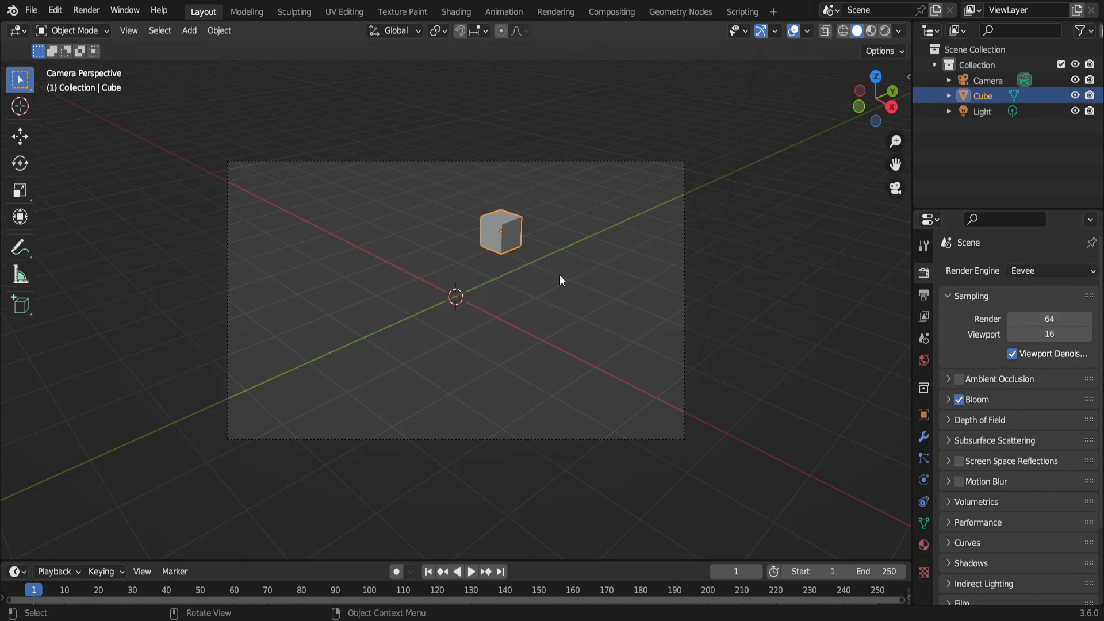
key(z)
click(543, 356)
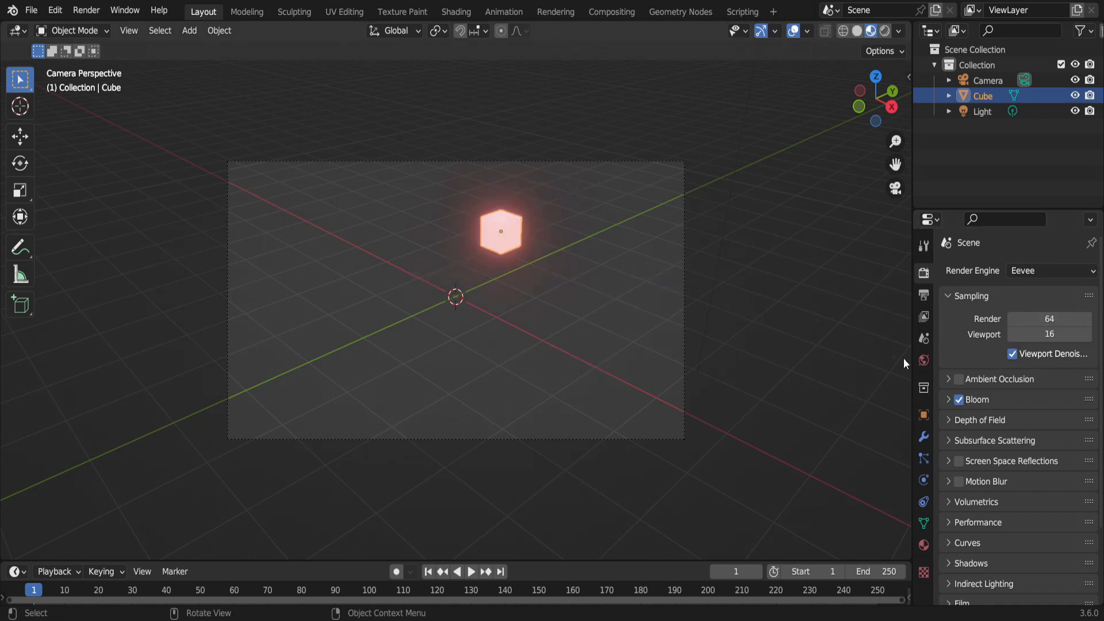
Toggle Bloom off and on to compare the cube's glow with and without it
click(958, 399)
click(959, 399)
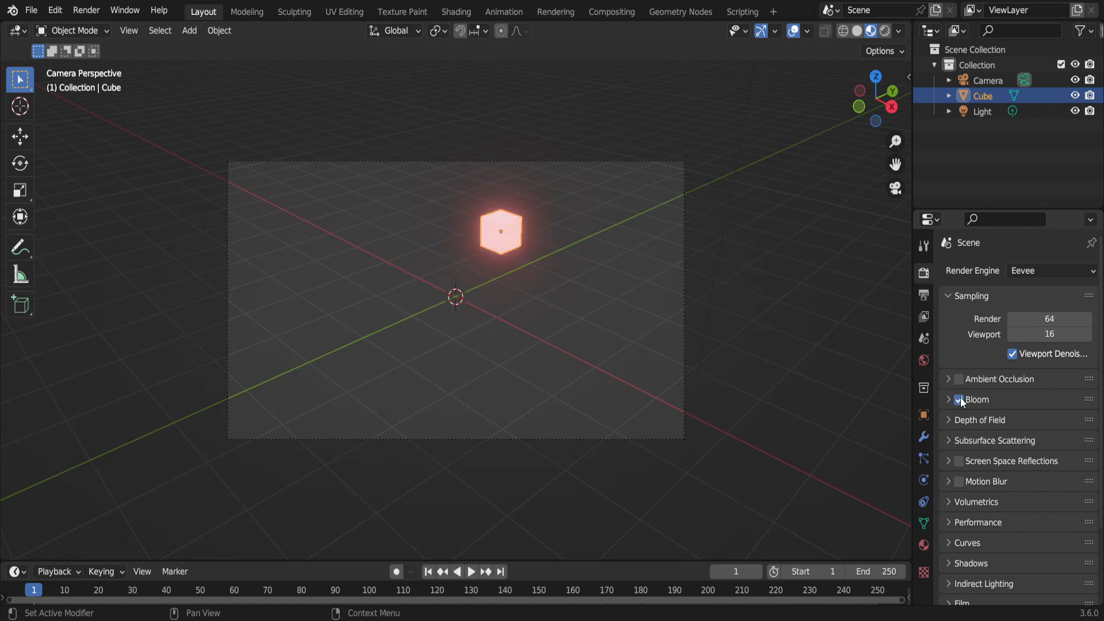
click(959, 399)
click(959, 399)
Change the cube material's surface shader from Principled BSDF to Emission
click(924, 545)
scroll(999, 440, down, 15)
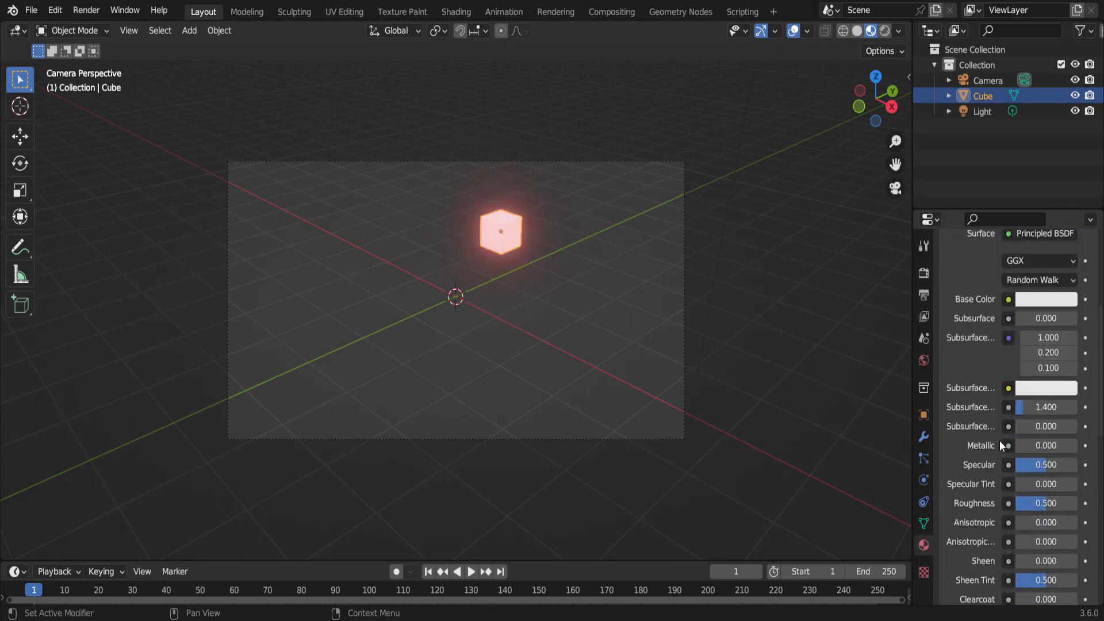
scroll(998, 441, up, 6)
scroll(999, 440, up, 8)
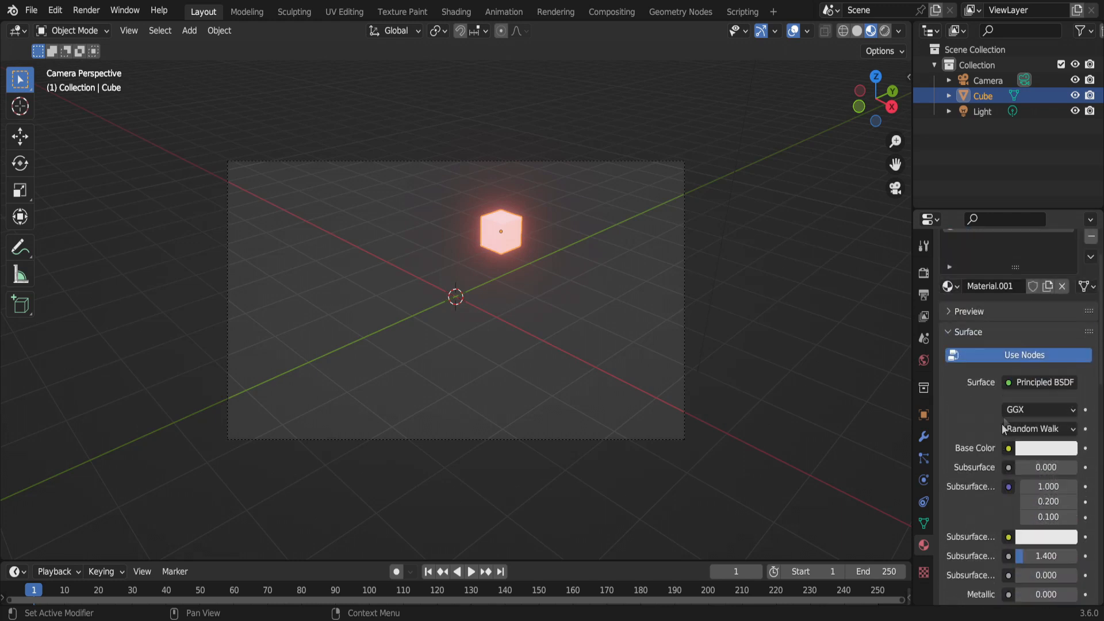
click(1012, 382)
click(911, 84)
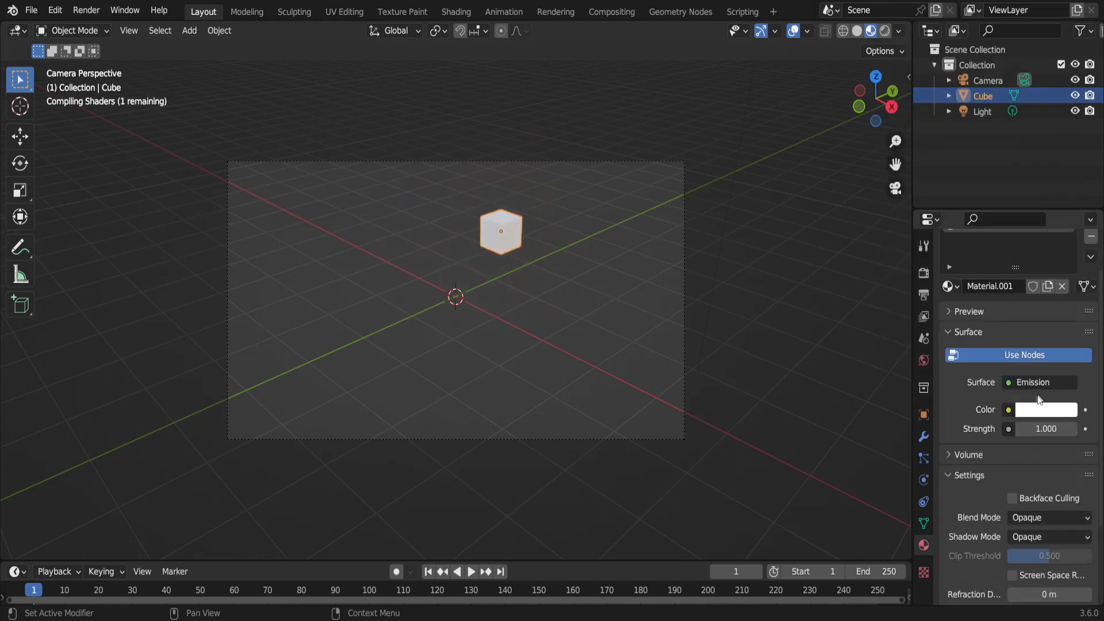
Set the cube's Emission shader colour to red and its strength to 5
click(1039, 403)
click(1006, 289)
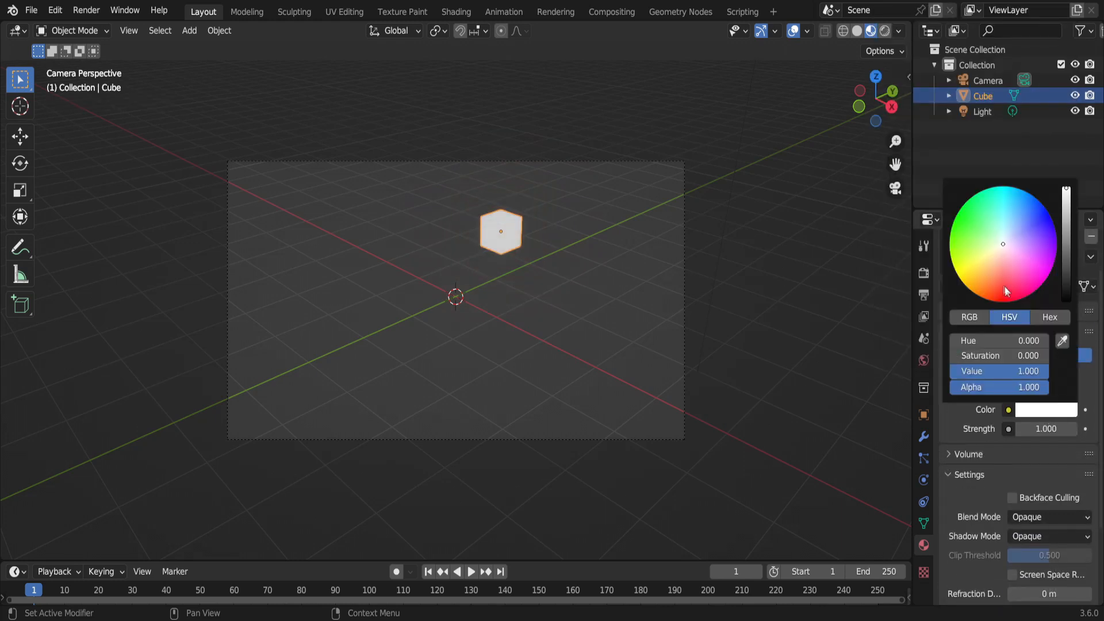
double_click(1029, 429)
text(5)
key(Return)
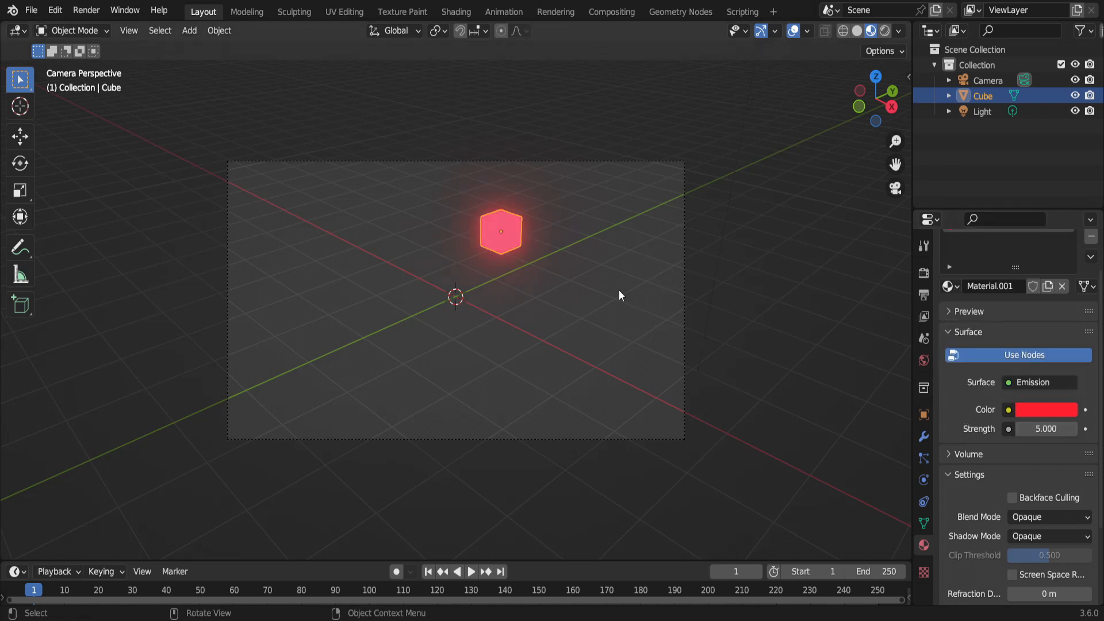
scroll(988, 349, up, 2)
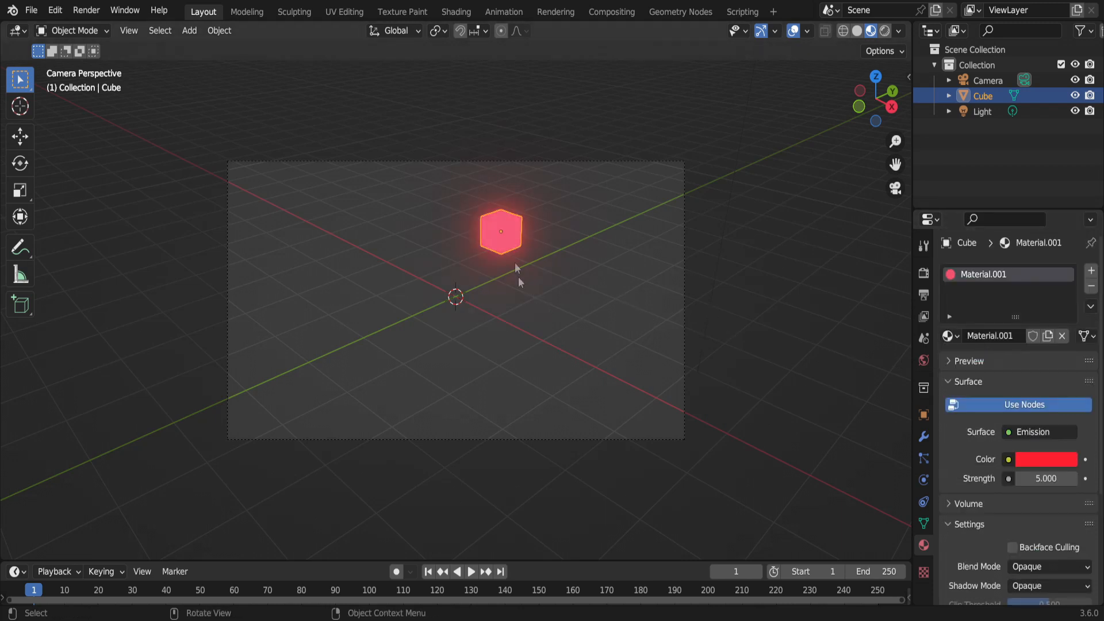
Add a UV sphere, scale it down to about the cube's size, and place it beside the red cube
key(shift+a)
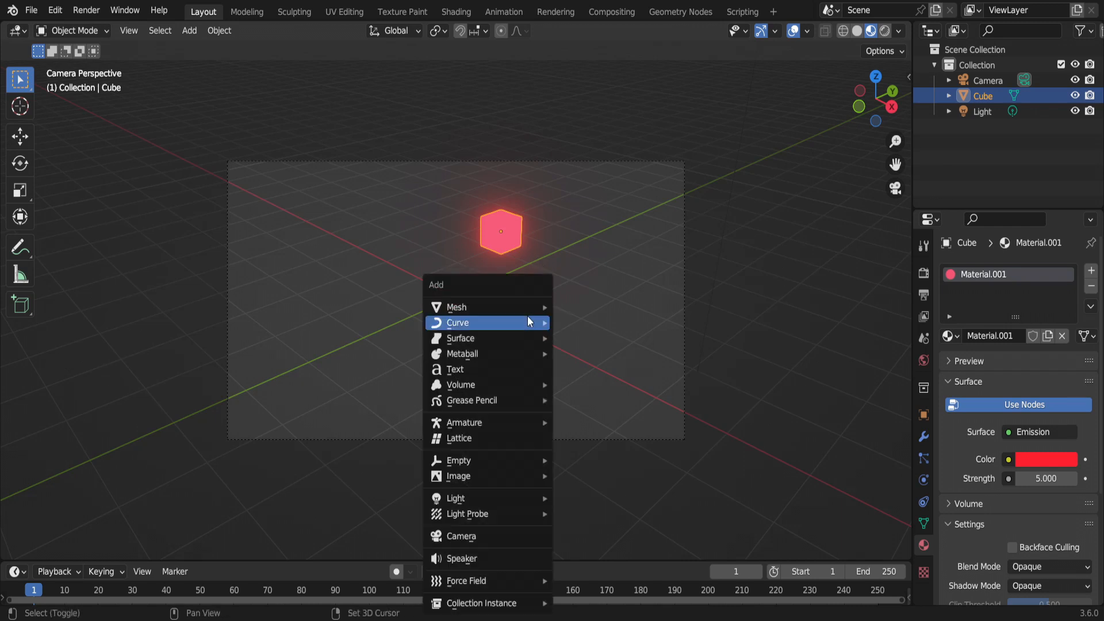
mouse_move(500, 307)
click(590, 355)
key(s)
click(546, 301)
key(g)
click(464, 242)
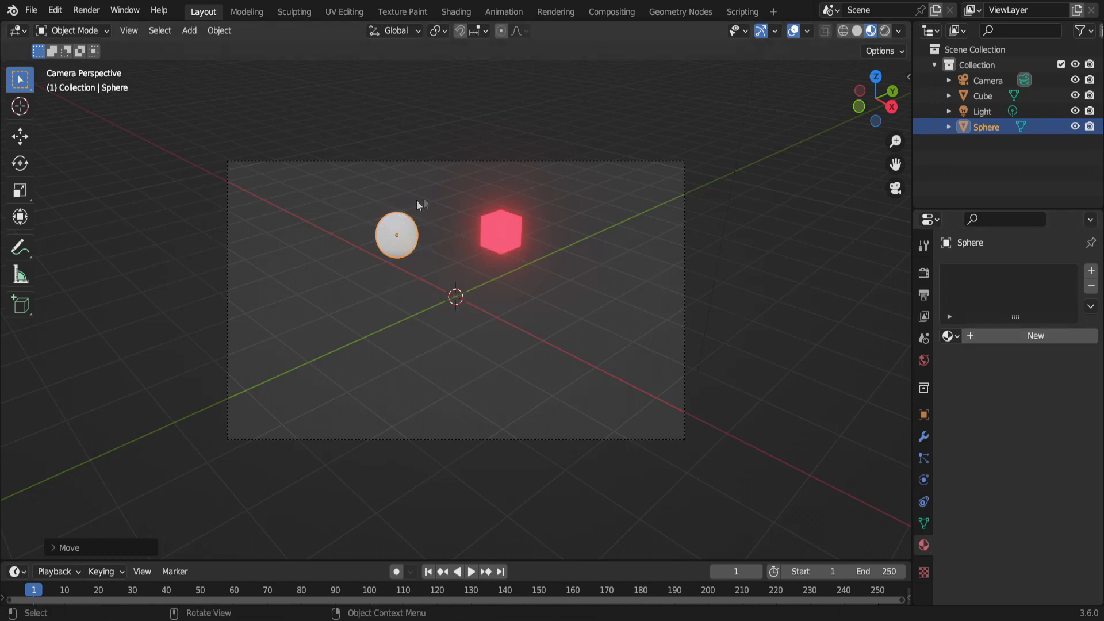
Give the sphere a new material with a white emission colour and an emission strength of 5
click(1029, 337)
scroll(1016, 464, down, 20)
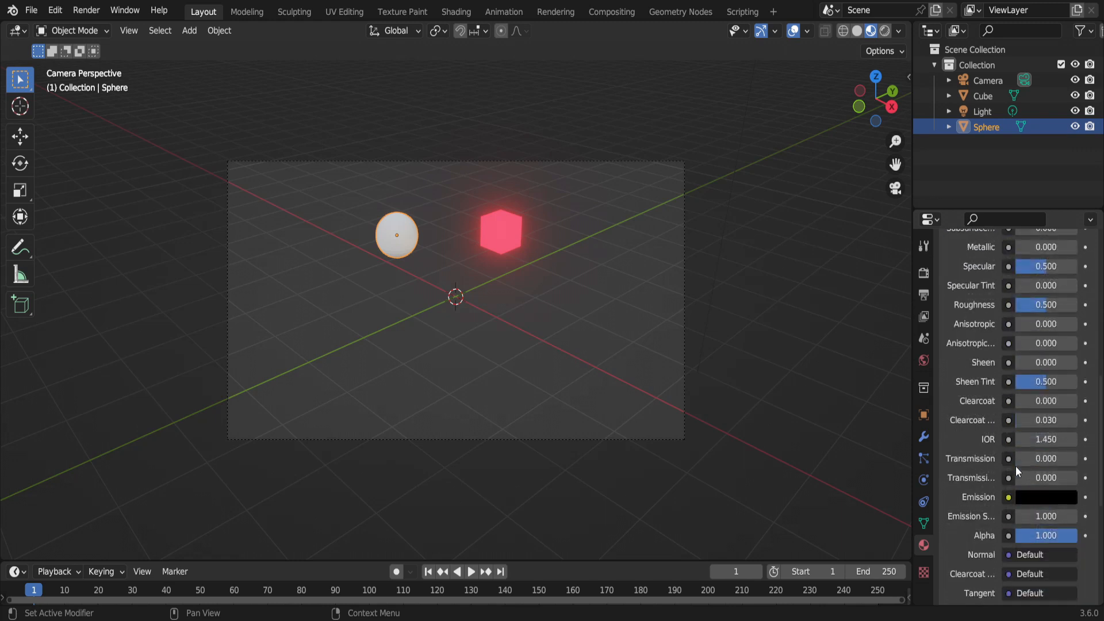
click(1050, 321)
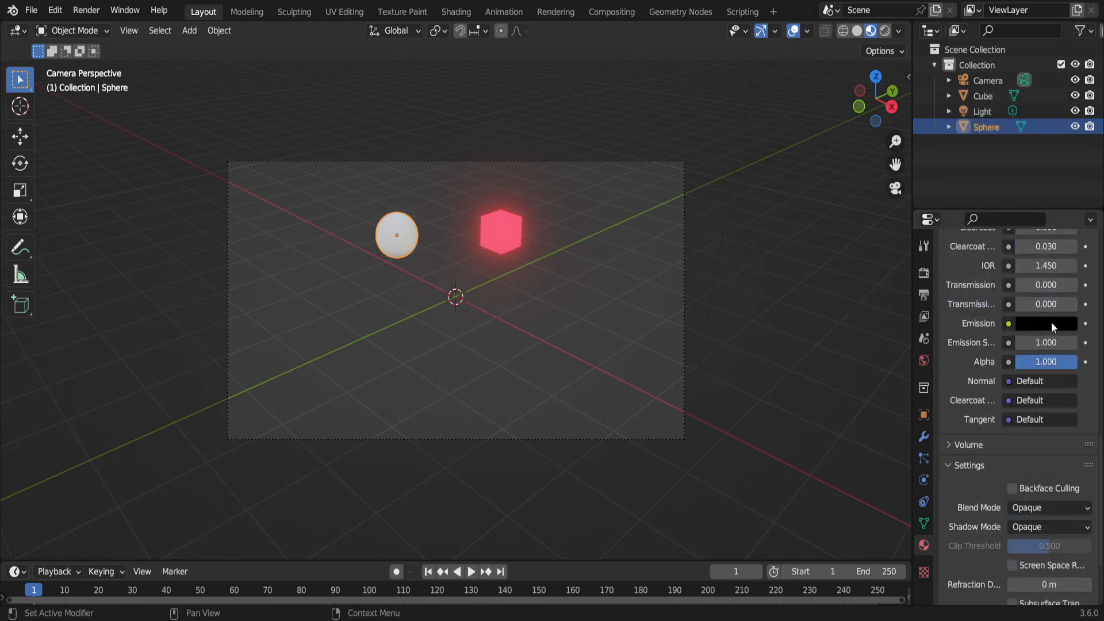
click(1050, 324)
drag(1005, 283, 1058, 283)
click(1038, 343)
text(5)
key(Return)
Shift the red cube slightly away from the sphere and duplicate it, placing the copy below the white sphere
click(499, 236)
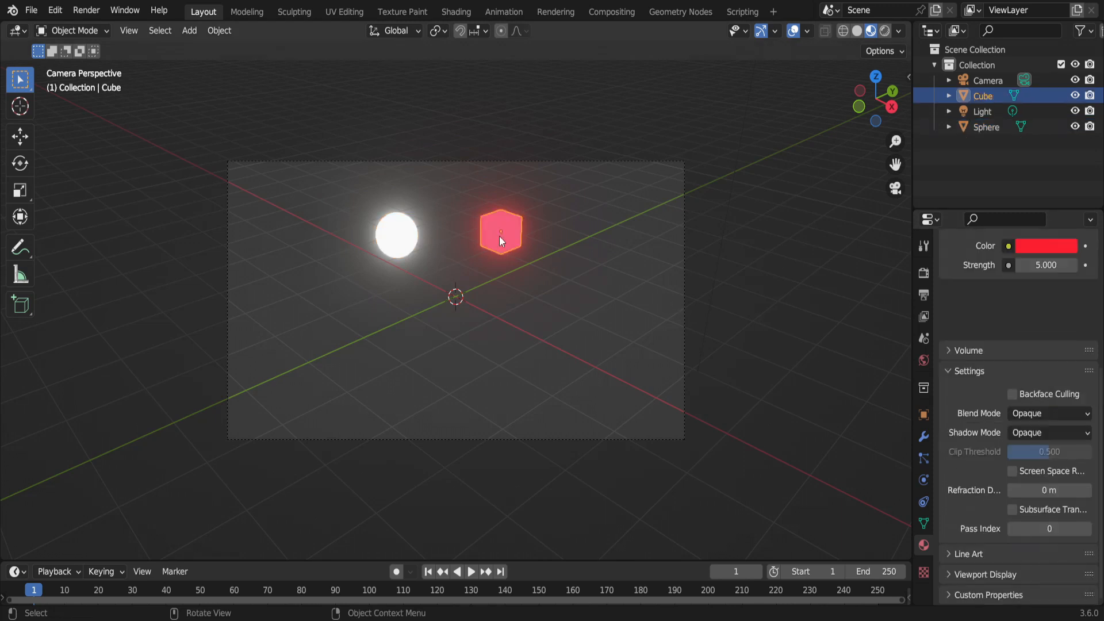
key(g)
click(522, 247)
key(shift+d)
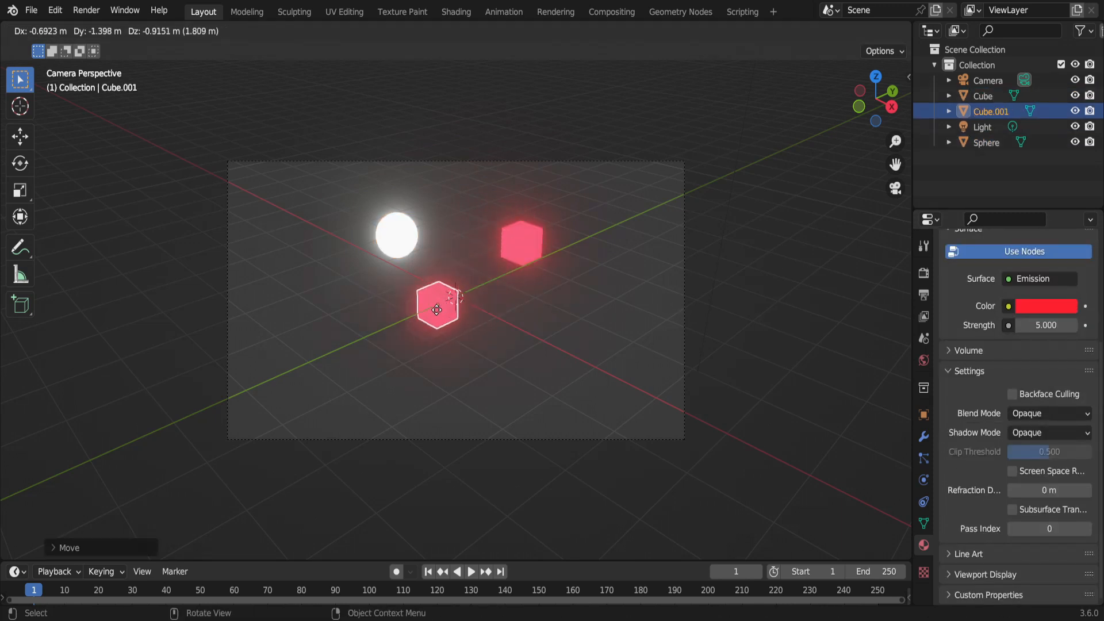
click(395, 325)
Duplicate the white sphere and place the copy below the original red cube
click(397, 236)
key(shift+d)
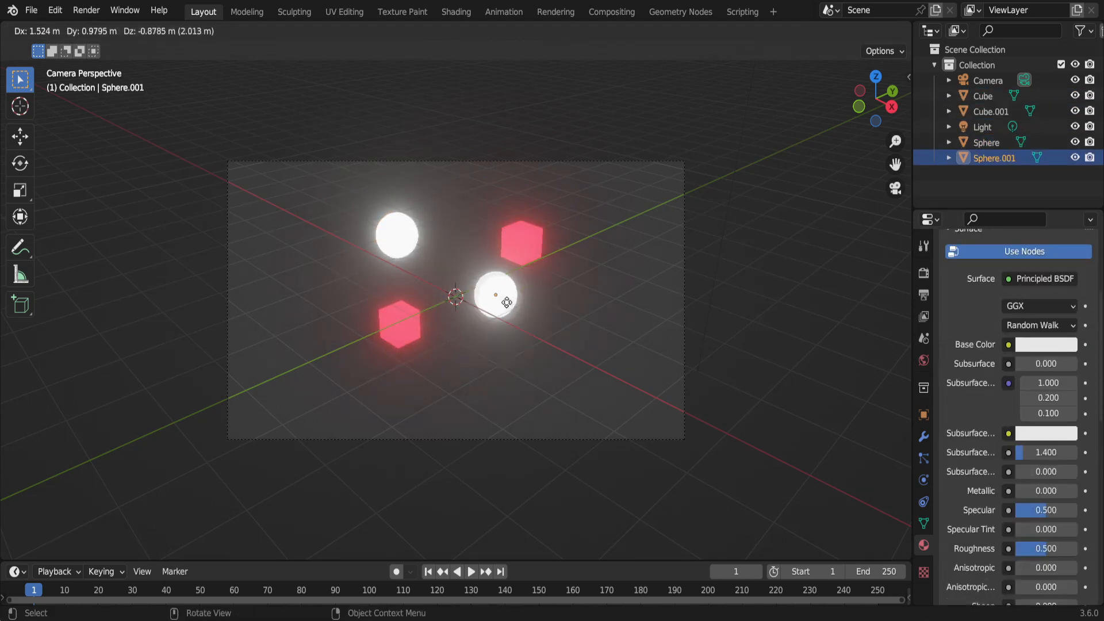
click(534, 332)
Assign the existing red Material.001 to the duplicated sphere
scroll(981, 332, up, 5)
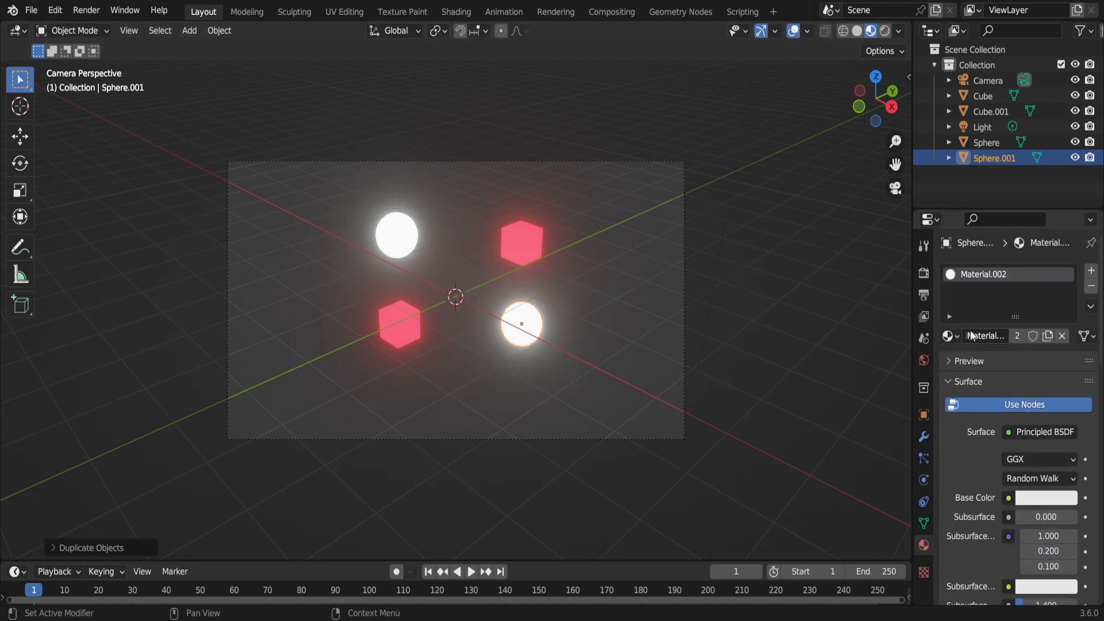
click(948, 335)
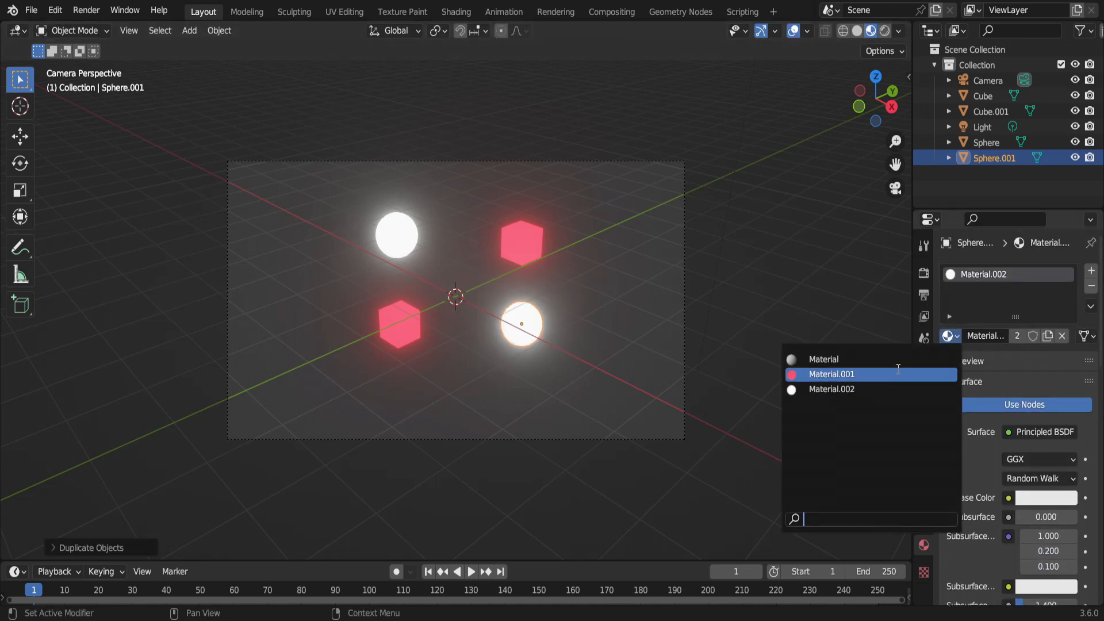
click(897, 374)
Assign the white Material.002 to the duplicated cube and move it so it overlaps the red sphere
click(415, 323)
click(948, 336)
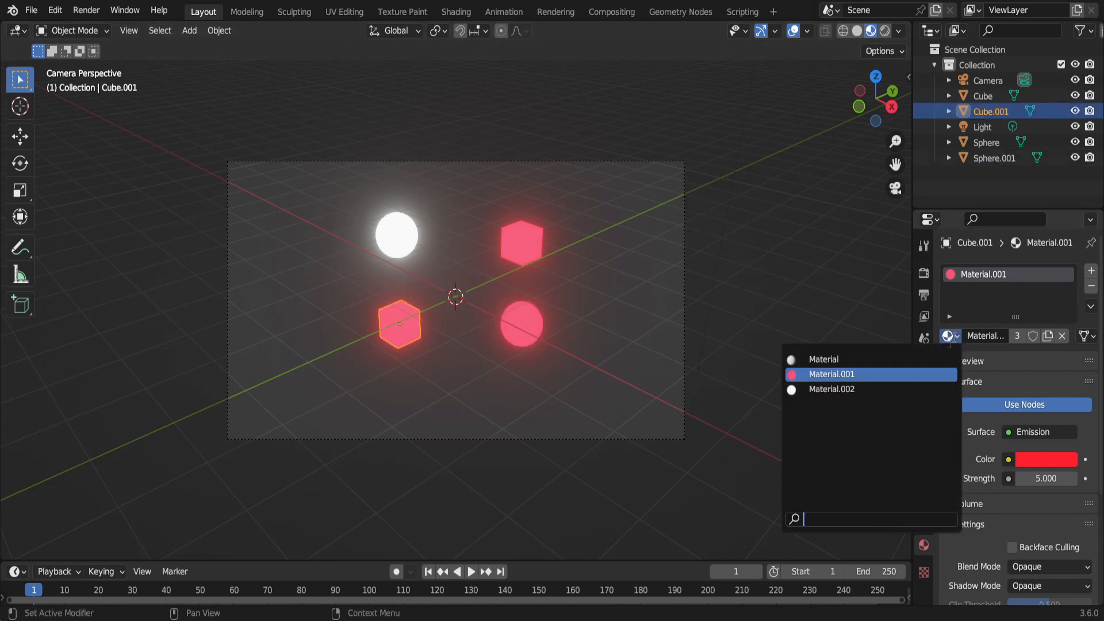
click(832, 389)
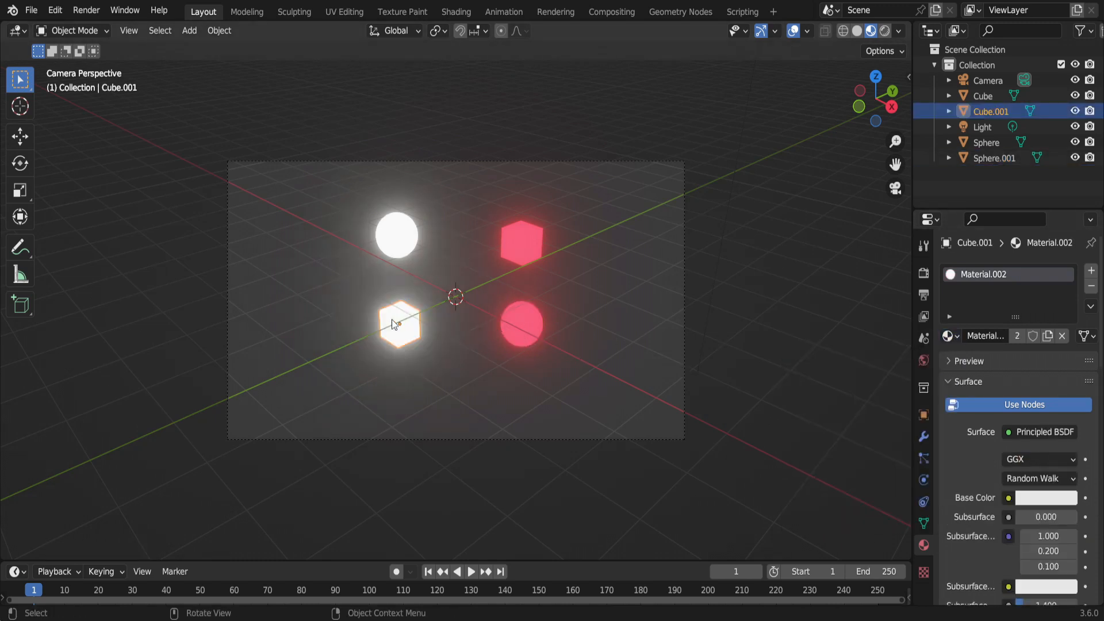
key(g)
click(493, 323)
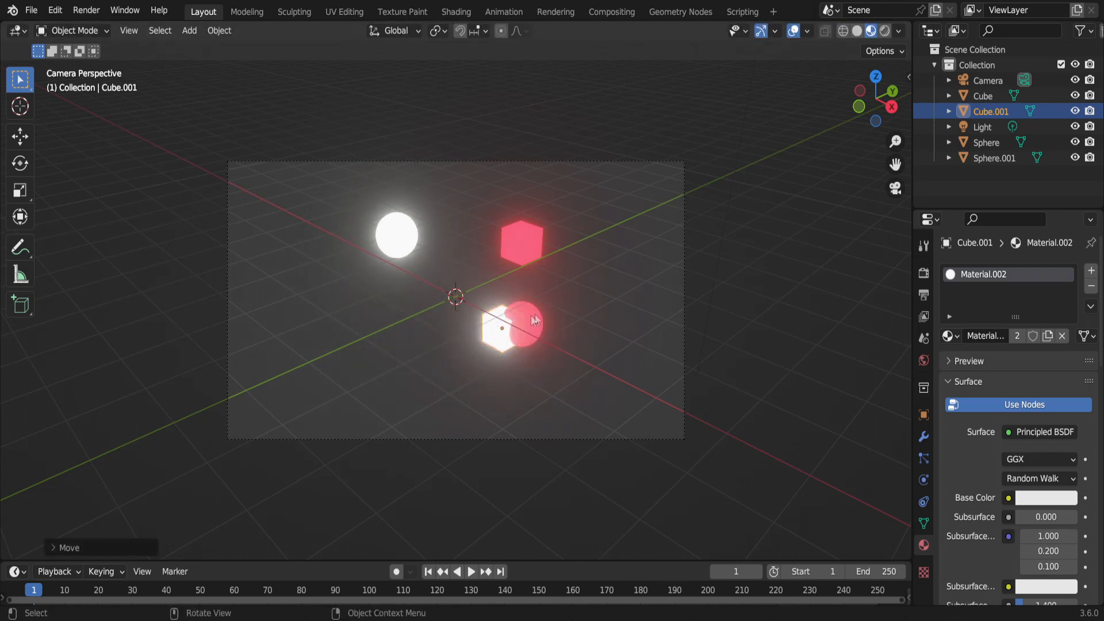
Place the duplicated red sphere below the white sphere and the white cube below the red cube, completing a two-by-two arrangement
click(532, 319)
key(g)
click(404, 305)
click(505, 326)
key(g)
click(517, 320)
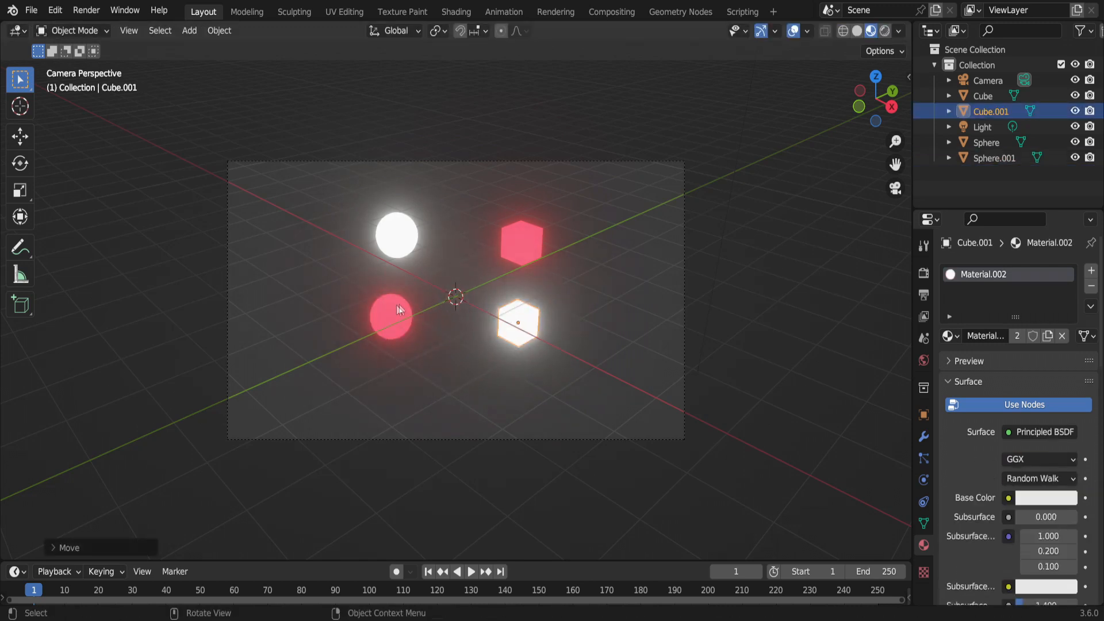
click(406, 309)
key(g)
click(399, 316)
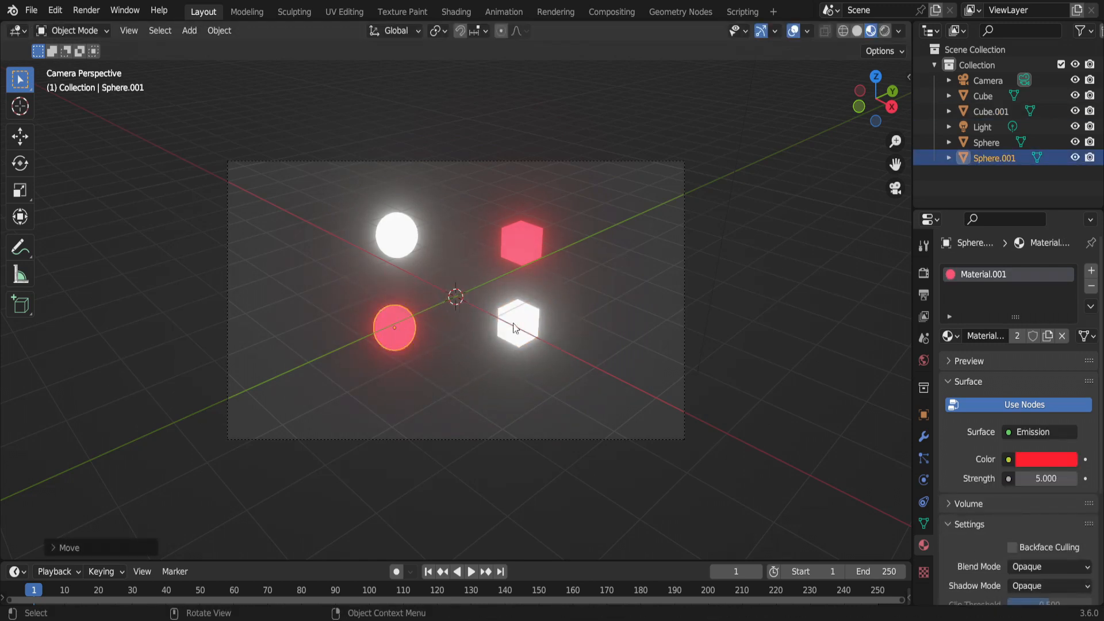
Show the scene's render properties and render the current frame from the camera
click(923, 245)
click(923, 270)
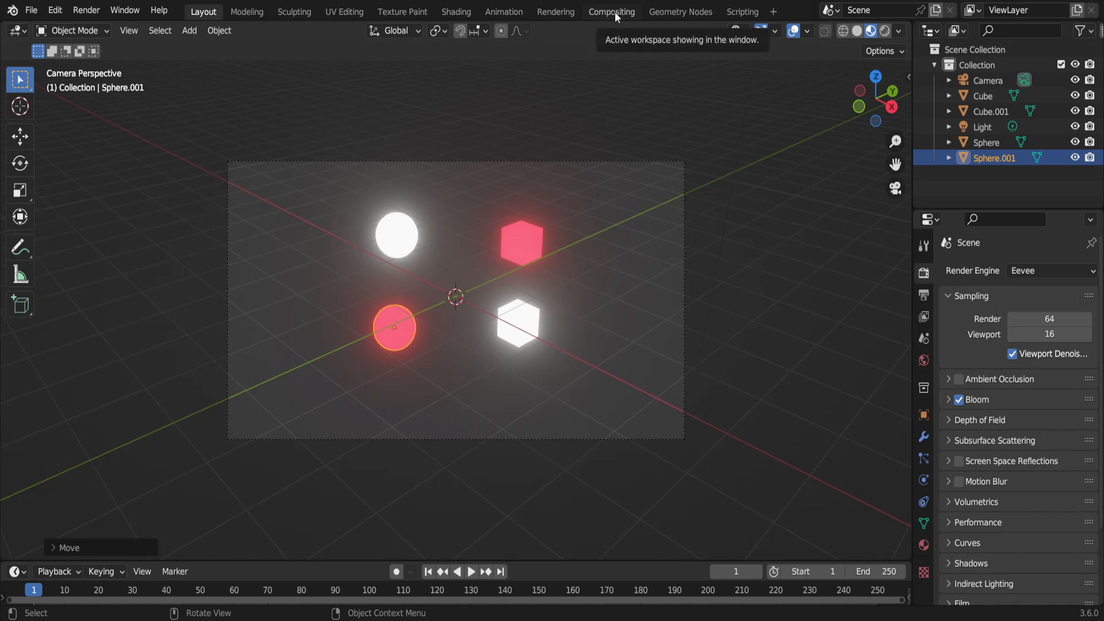
key(F12)
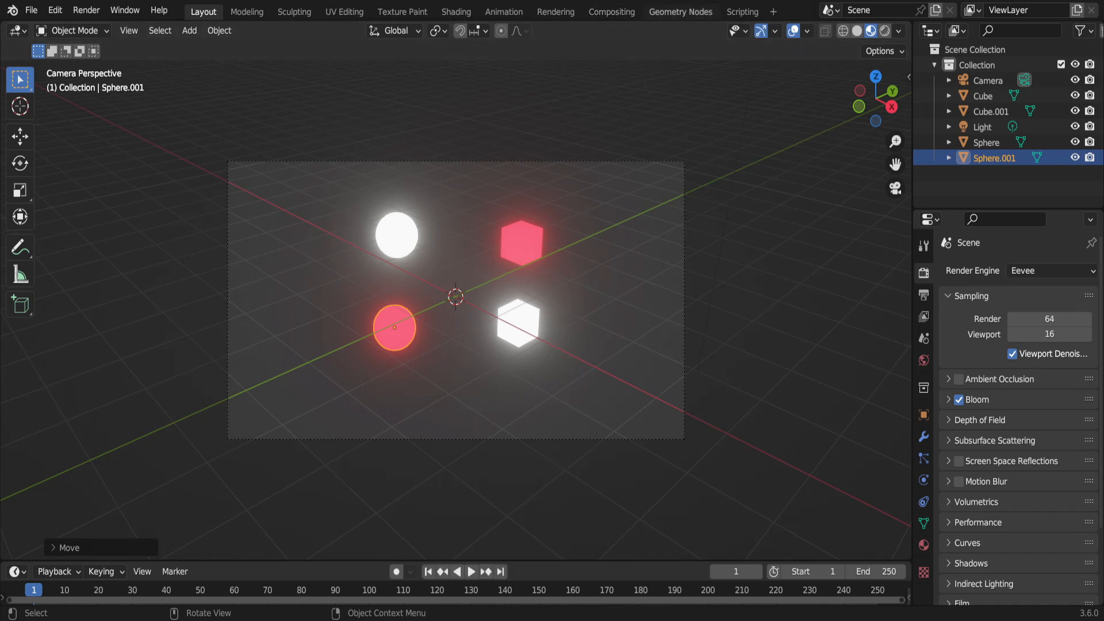
Enable compositing nodes for the scene in the Compositing workspace and spread the Render Layers and Composite nodes apart
click(620, 12)
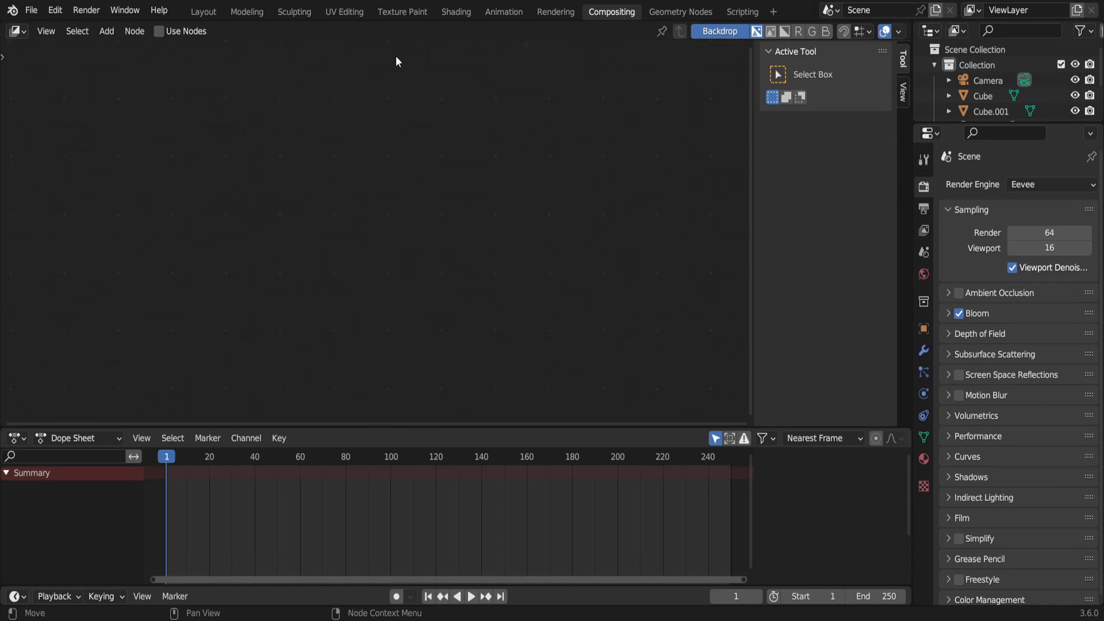
click(159, 31)
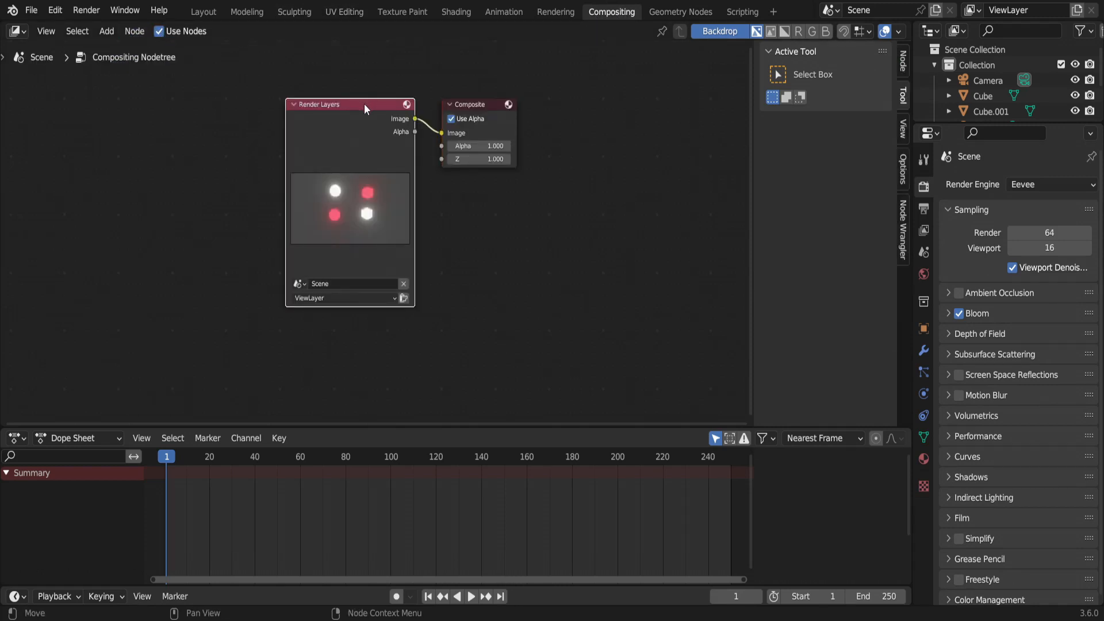
drag(364, 104, 244, 111)
drag(465, 105, 591, 110)
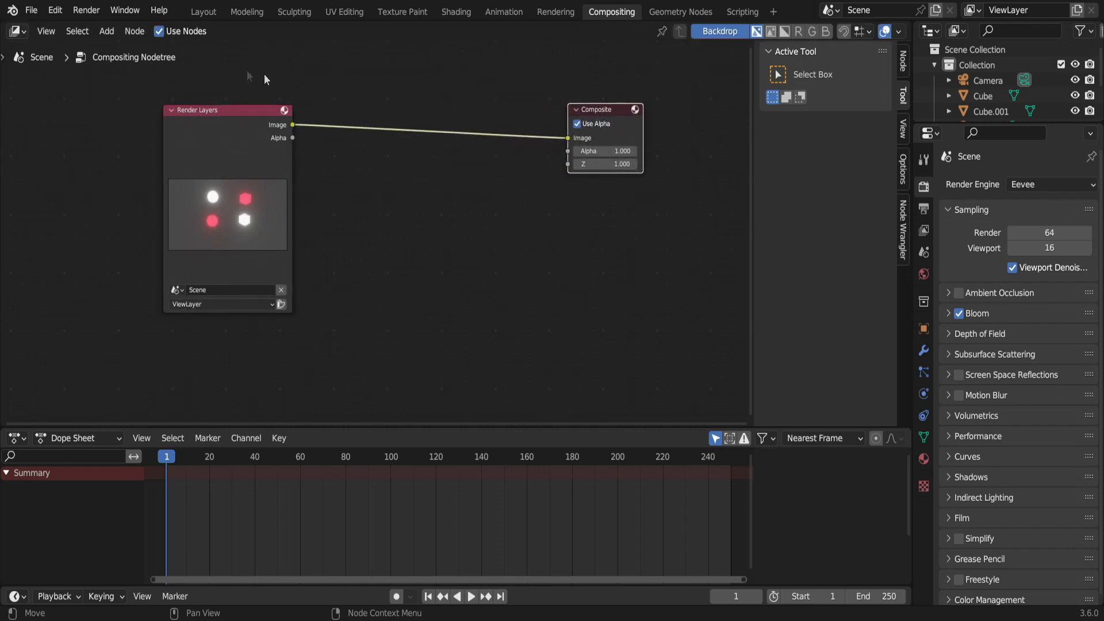
Add a Viewer node below the Composite node and connect the Render Layers image output to it
key(shift+a)
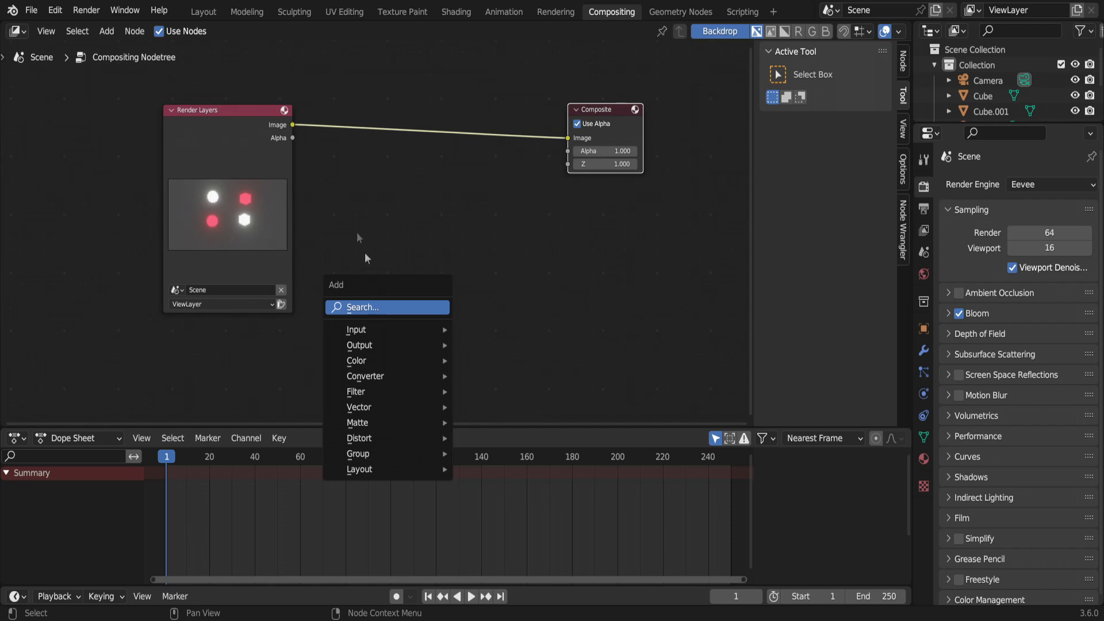
key(shift+a)
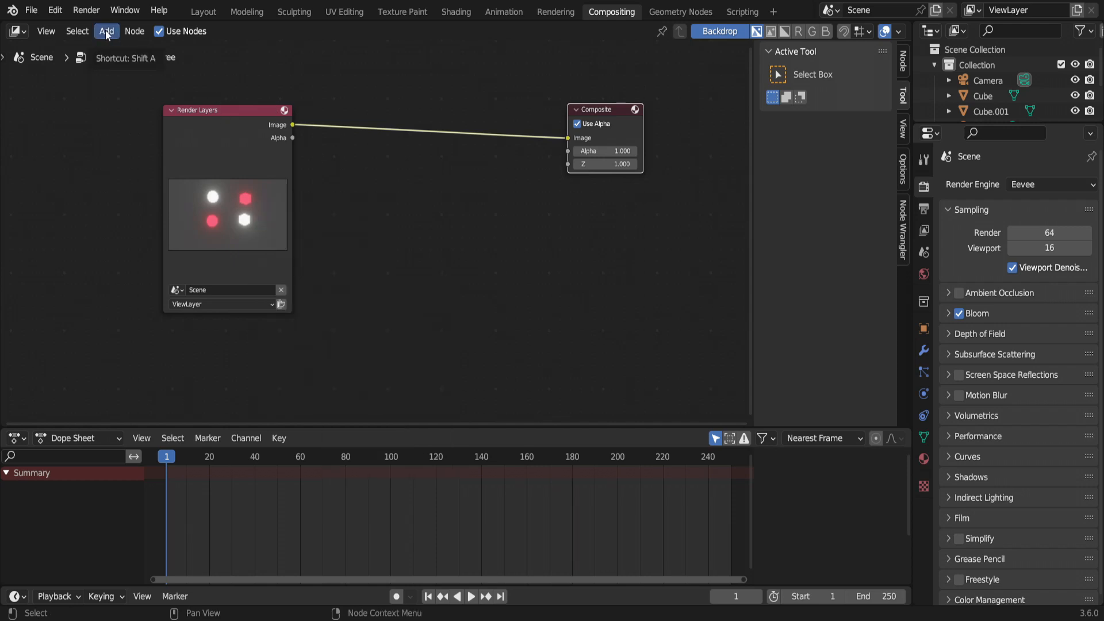
click(107, 36)
mouse_move(133, 87)
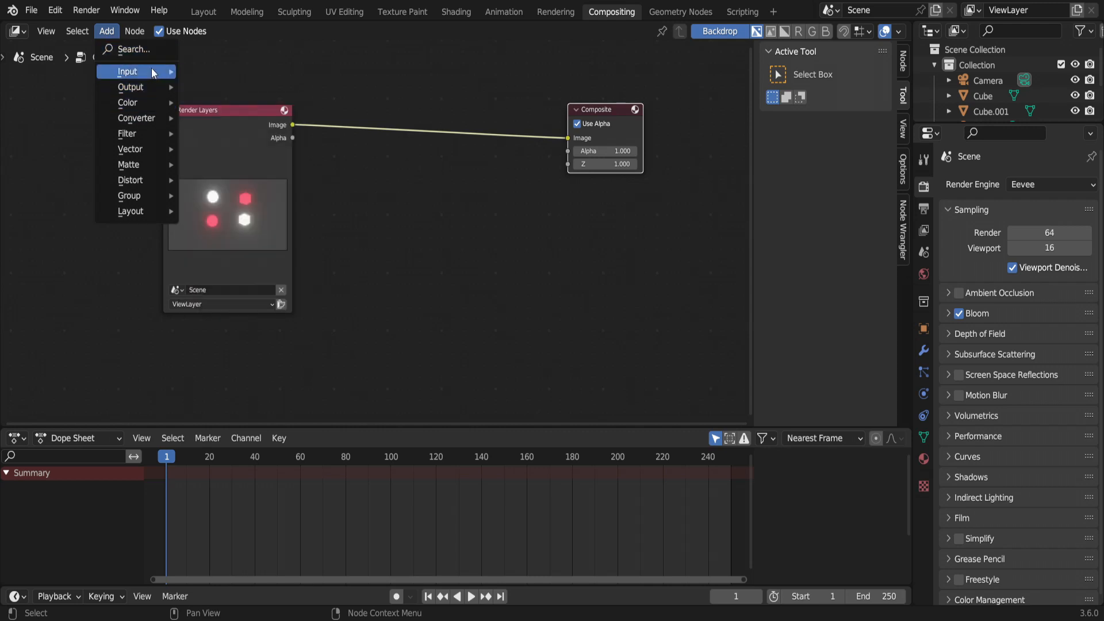
click(227, 145)
click(556, 218)
drag(293, 125, 544, 248)
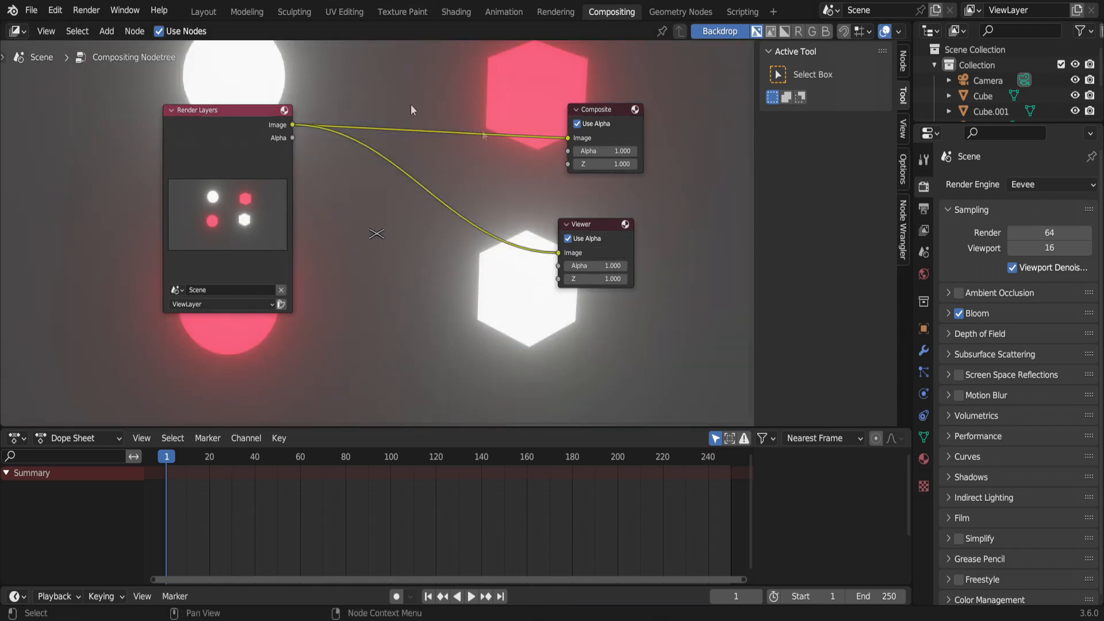
Move the Render Layers node farther from the Composite and Viewer nodes to make room between them
drag(237, 126, 86, 143)
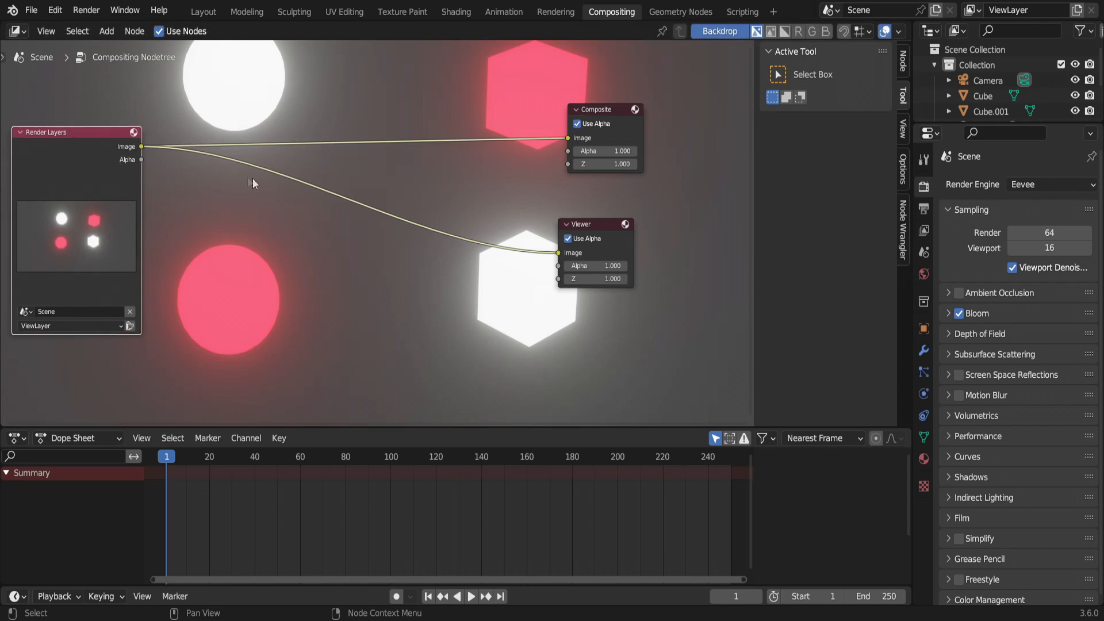
scroll(253, 178, down, 3)
scroll(253, 179, up, 1)
drag(160, 154, 108, 160)
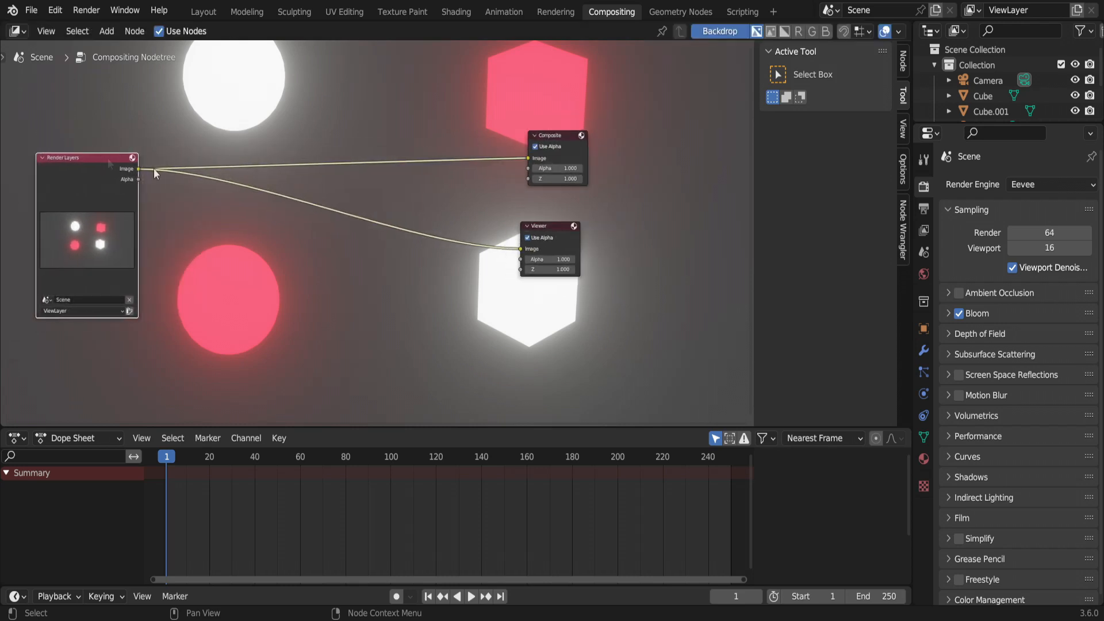
Insert a Glare node between Render Layers and Viewer, and connect its image output to the Composite node as well
key(shift+a)
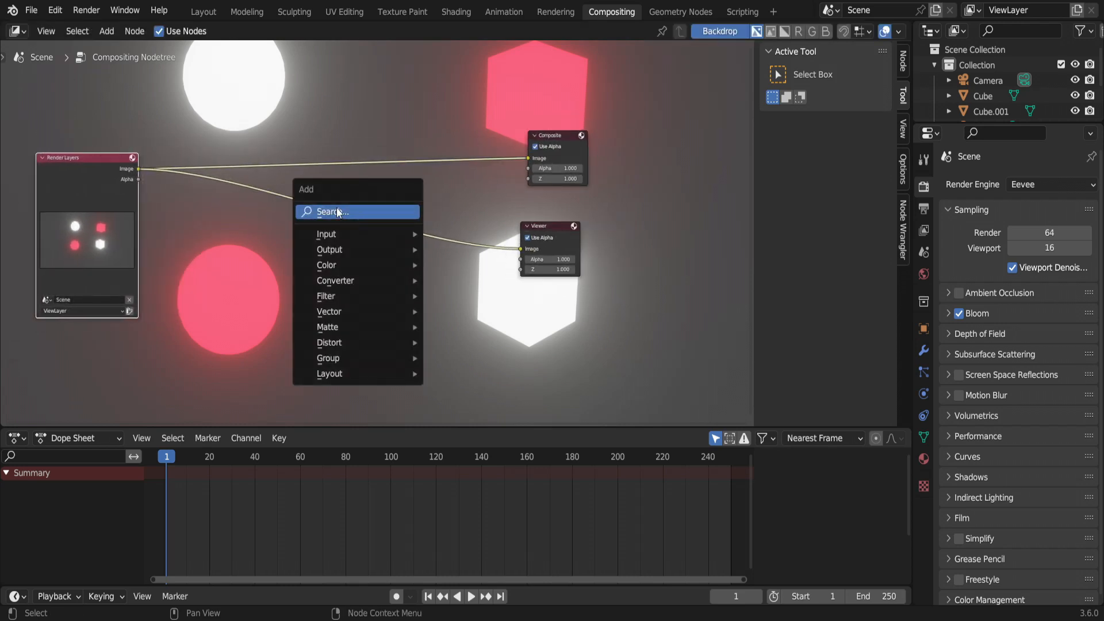
text(glare)
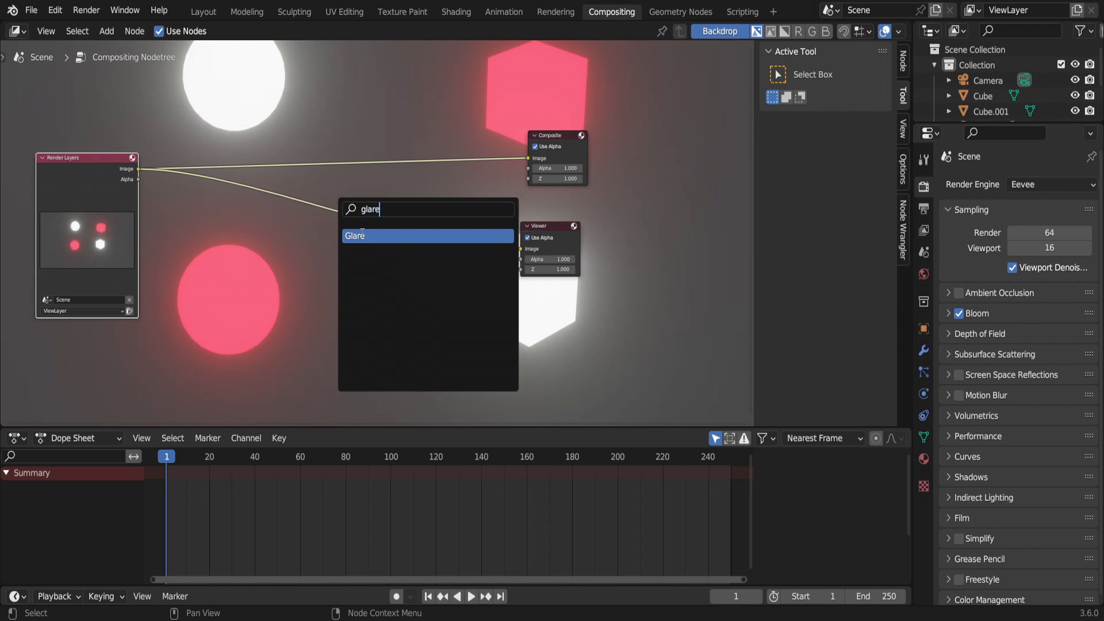
click(364, 236)
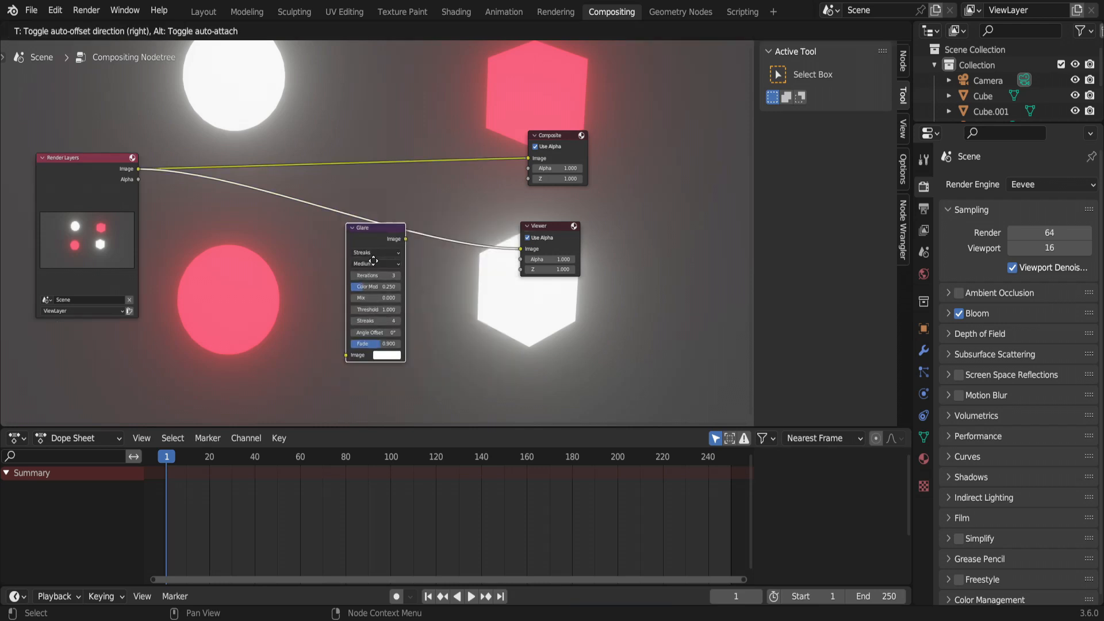
click(378, 224)
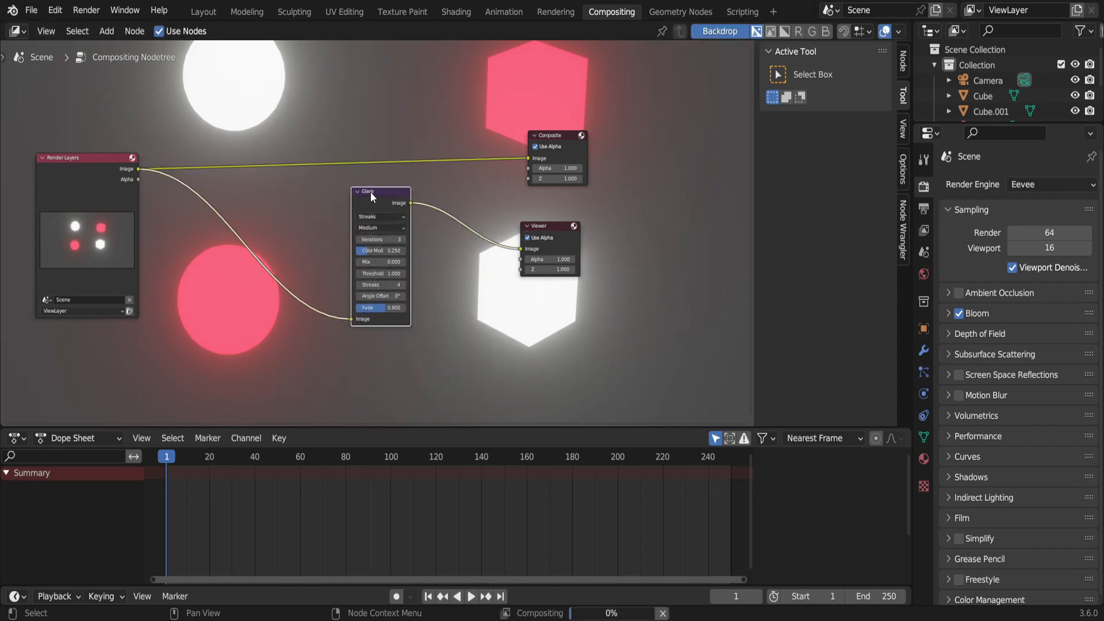
click(366, 199)
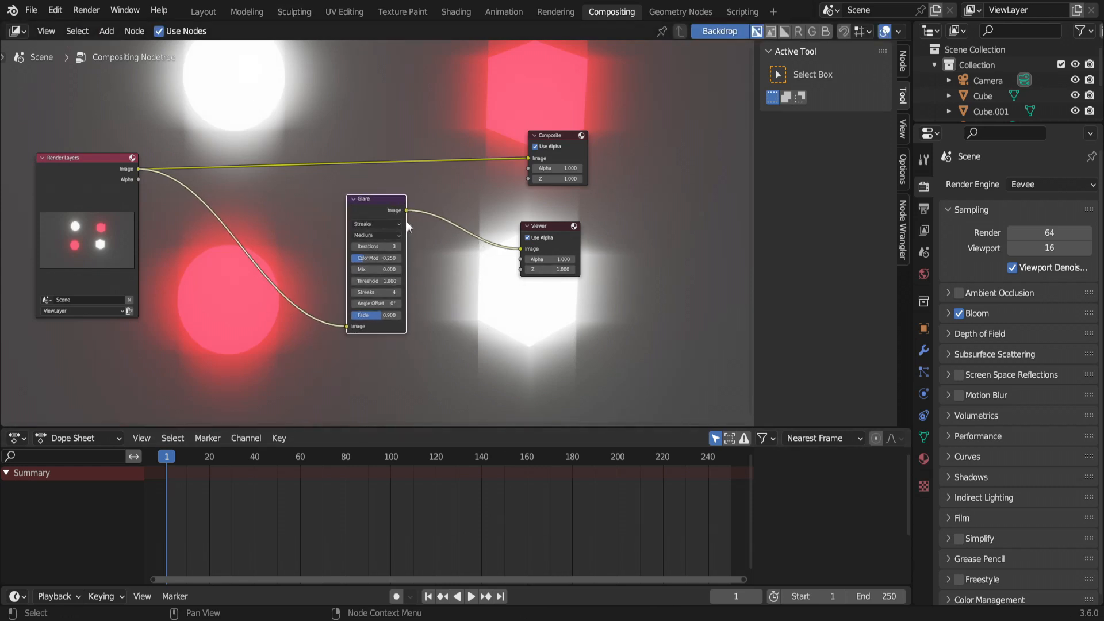
drag(407, 211, 555, 146)
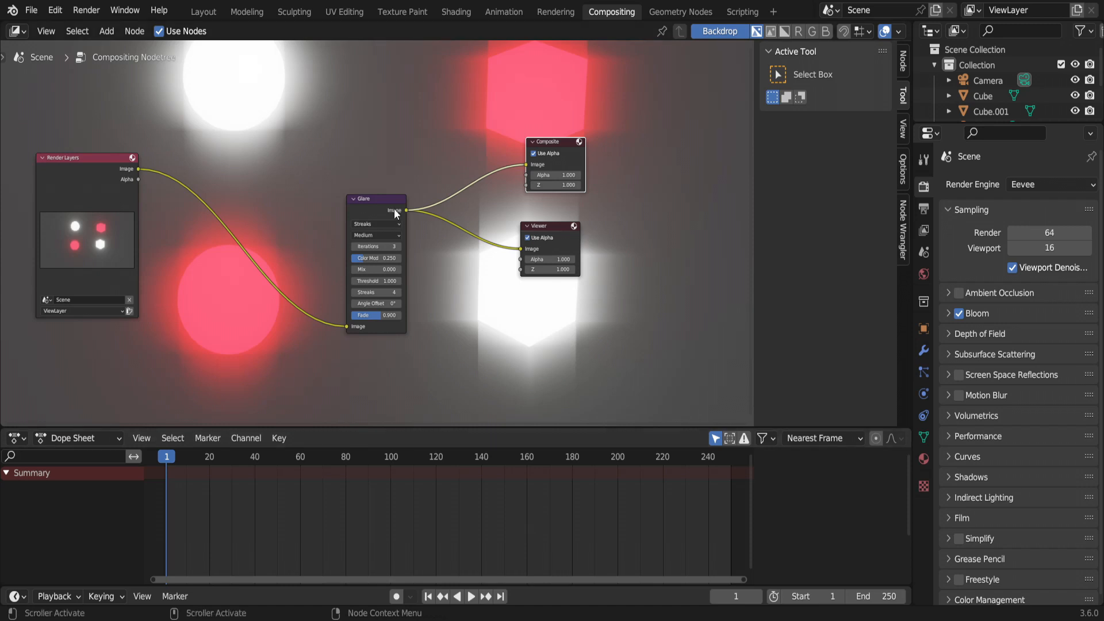
drag(365, 208, 393, 222)
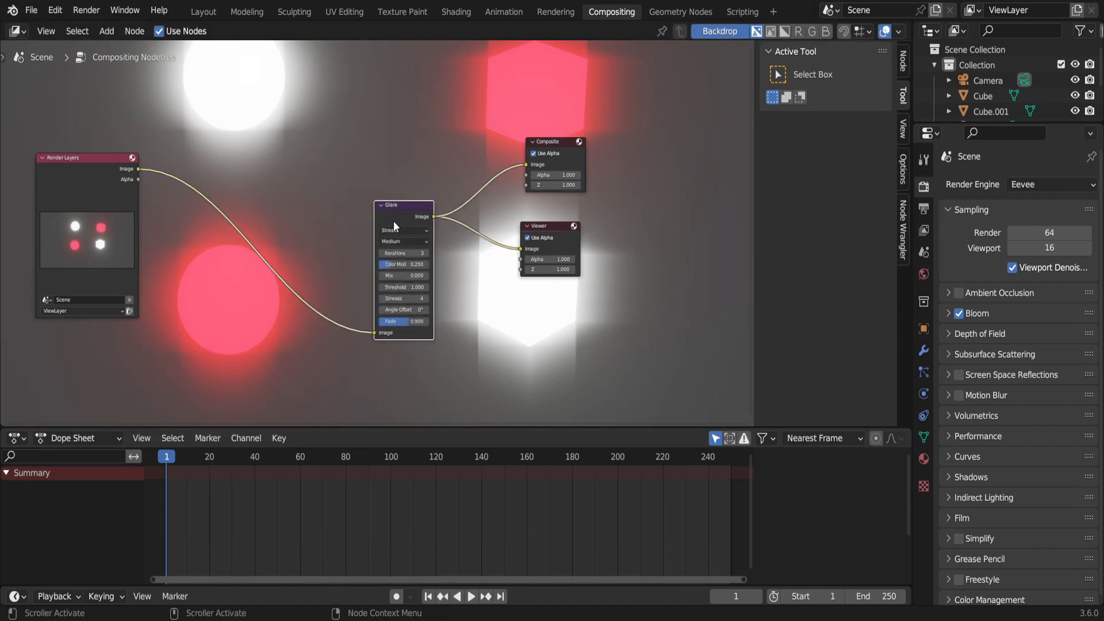
Try the Ghosts glare type on the Glare node with its iterations set to 2
click(404, 231)
click(403, 239)
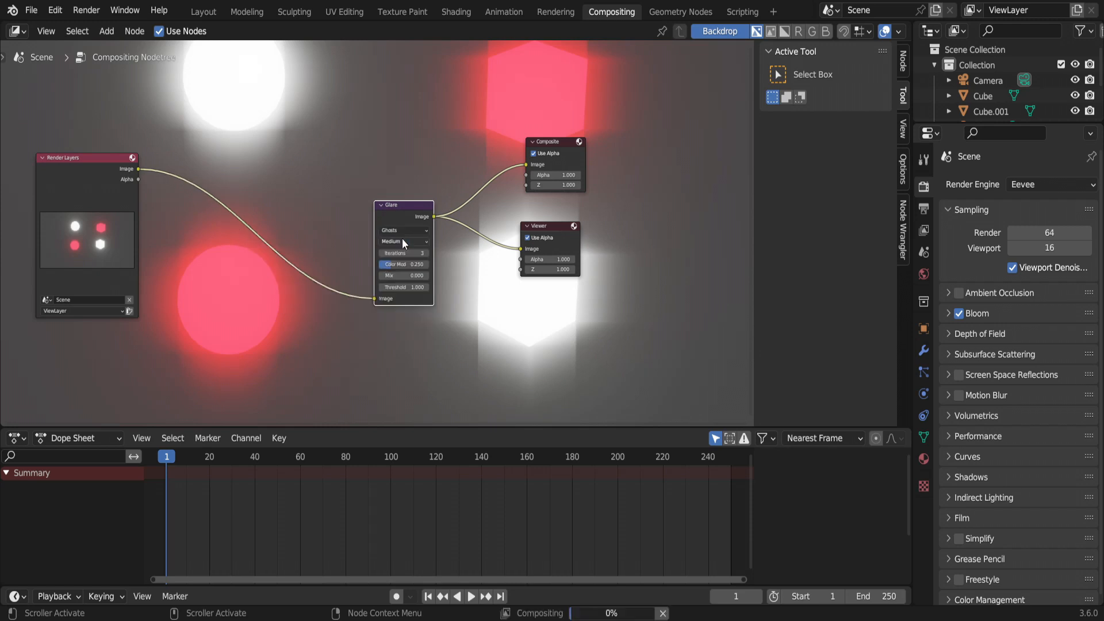
click(426, 253)
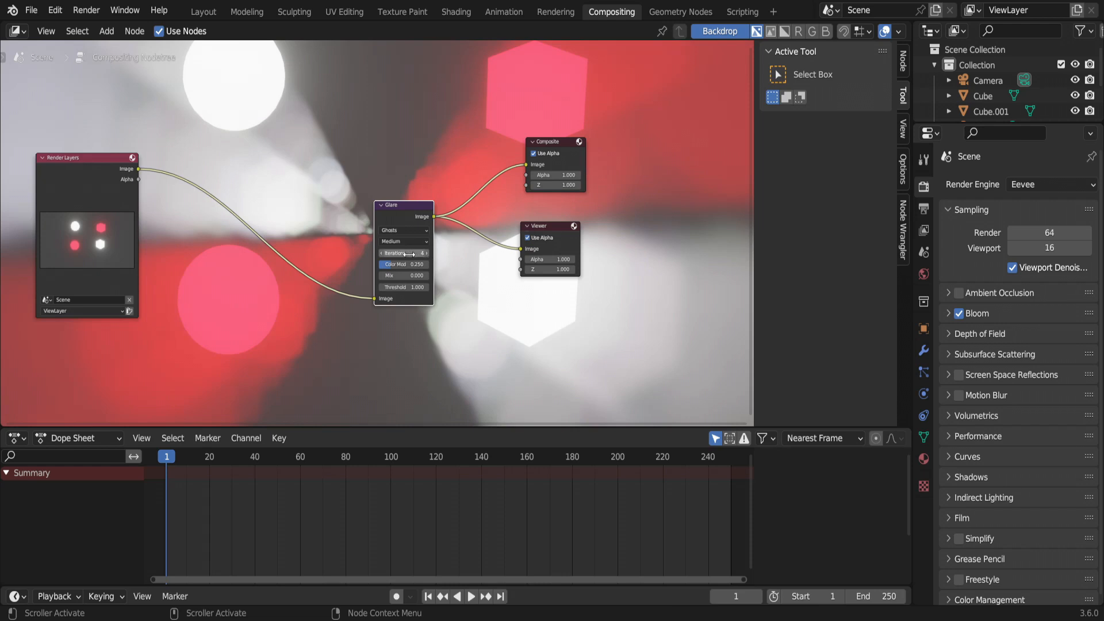
click(380, 252)
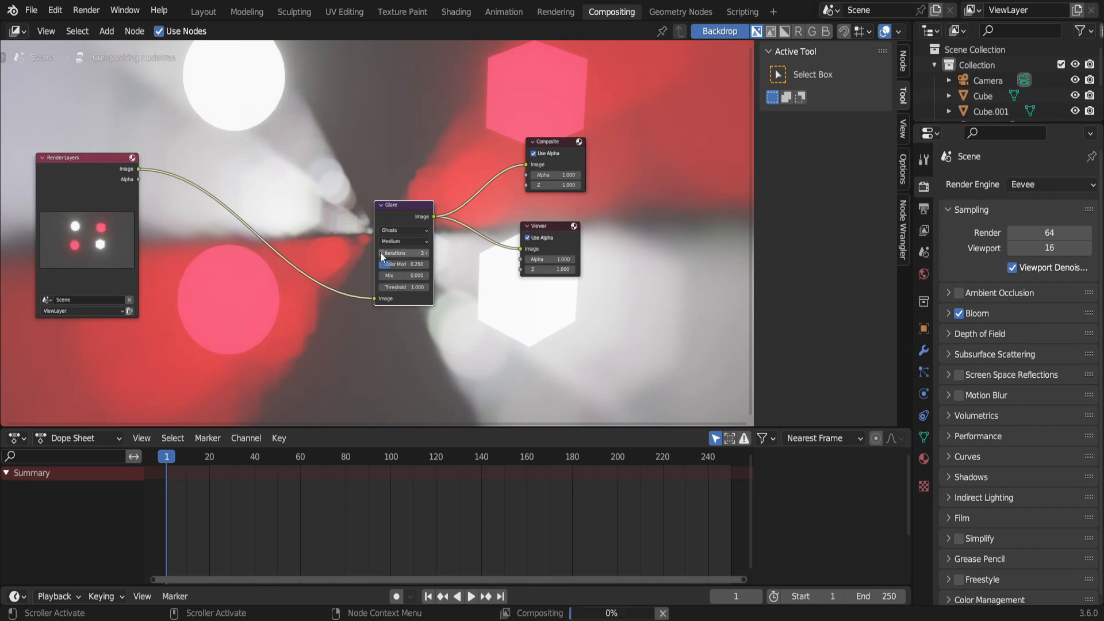
click(380, 252)
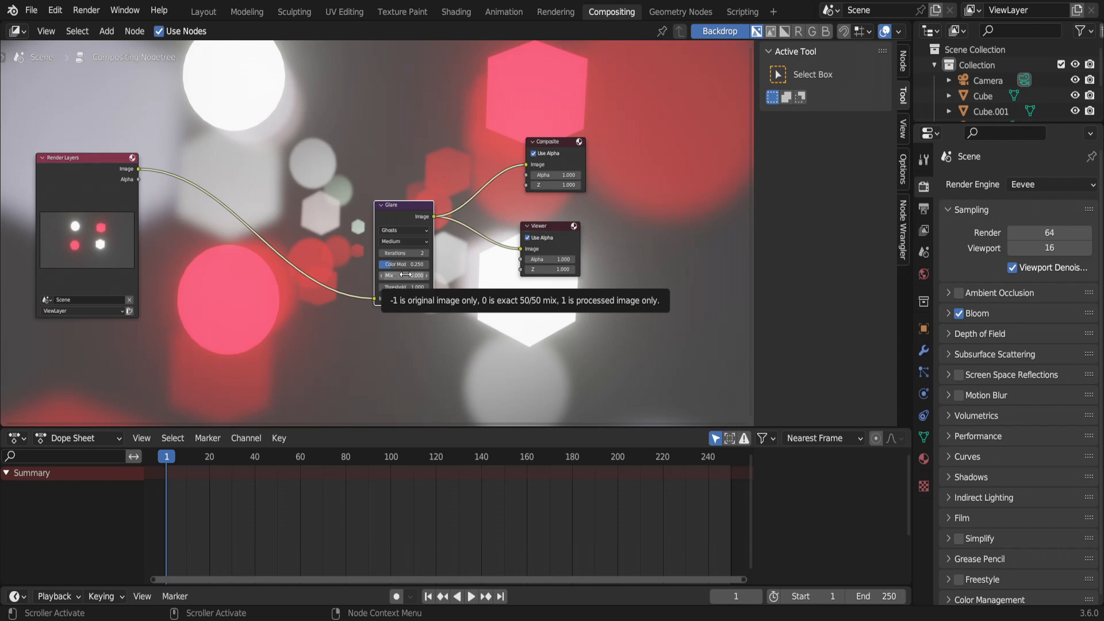
Try a Mix value of -1 on the Glare node and return it to 0
drag(406, 274, 348, 275)
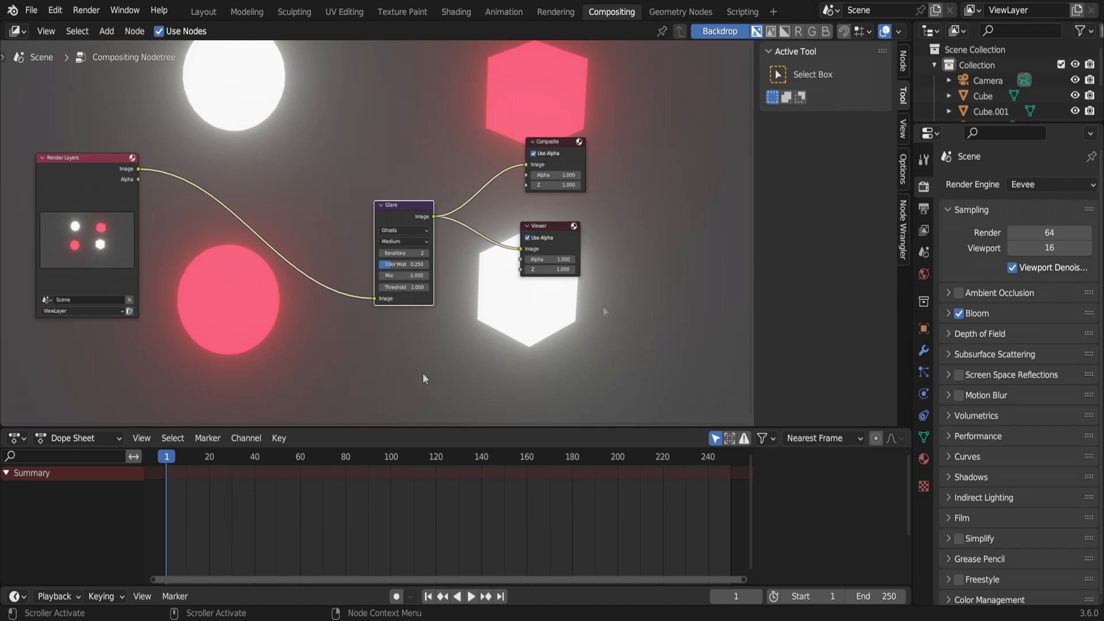
click(401, 275)
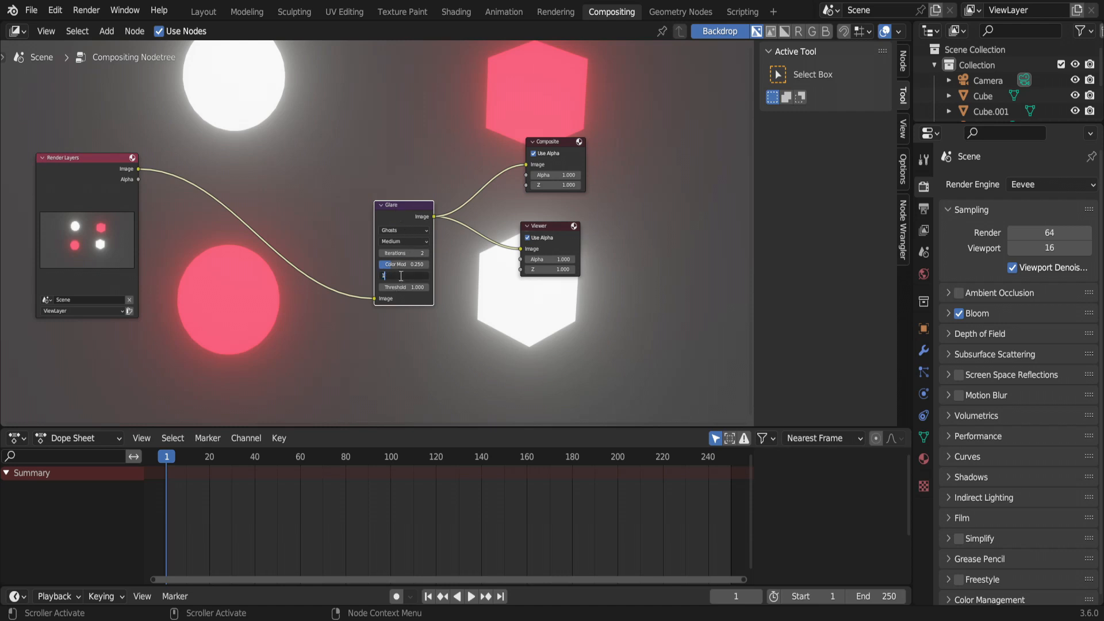
key(BackSpace)
text(0)
key(Return)
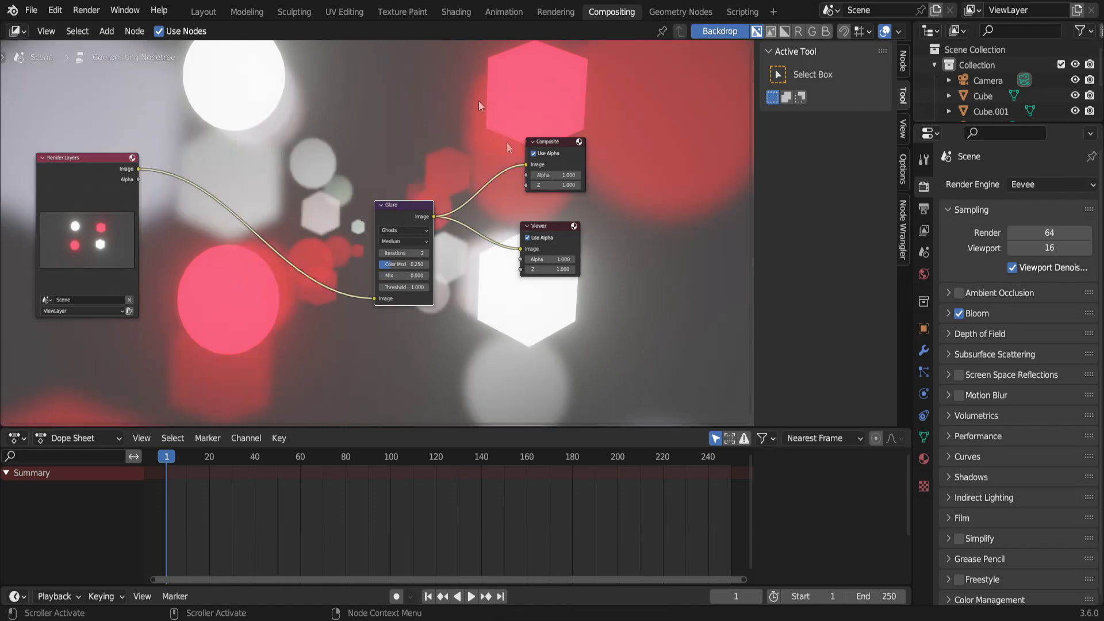
Try a Mix value of 1 on the Glare node, reset it to 0, and reposition the node slightly
click(403, 276)
text(1)
key(Return)
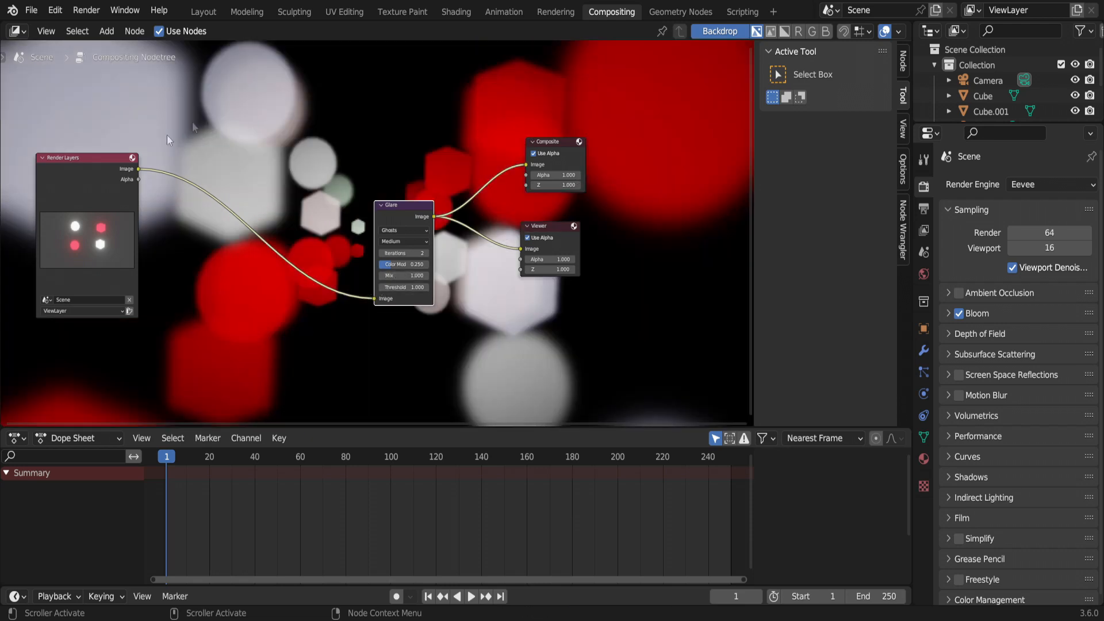
drag(384, 216, 407, 222)
click(420, 284)
text(0)
key(Return)
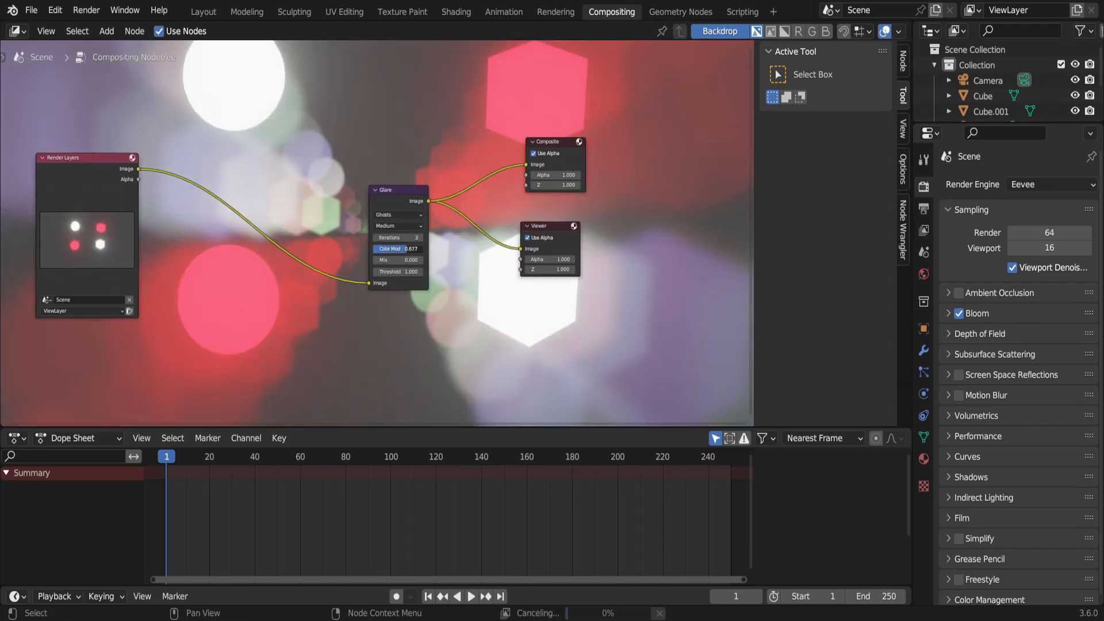
Adjust the Ghosts color modulation to about 0.323 and change the glare type to Streaks
drag(407, 249, 379, 248)
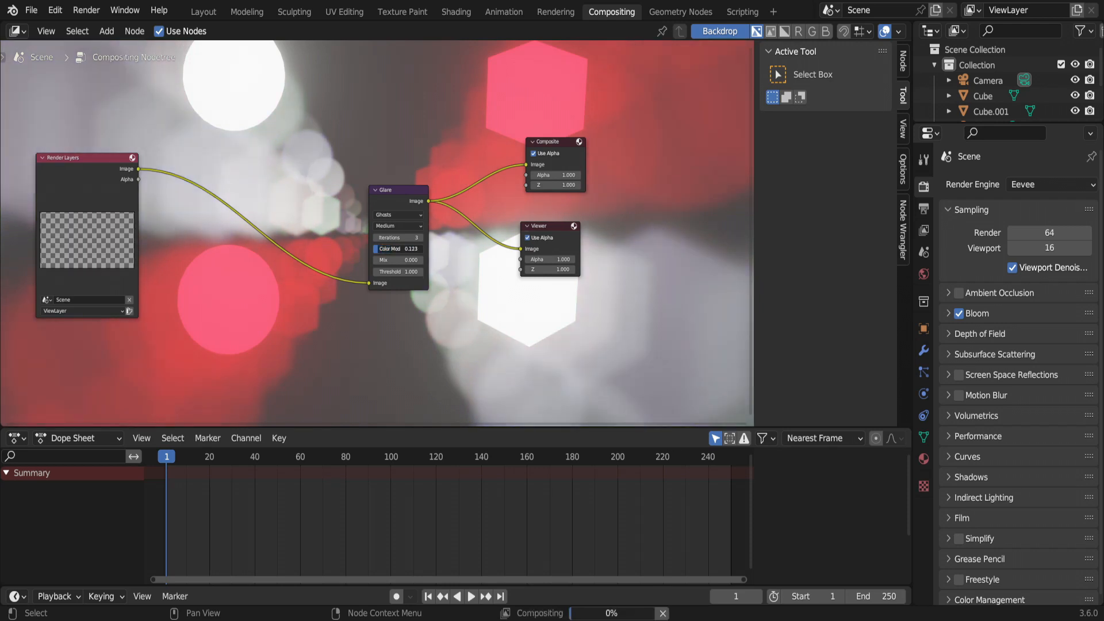
click(381, 215)
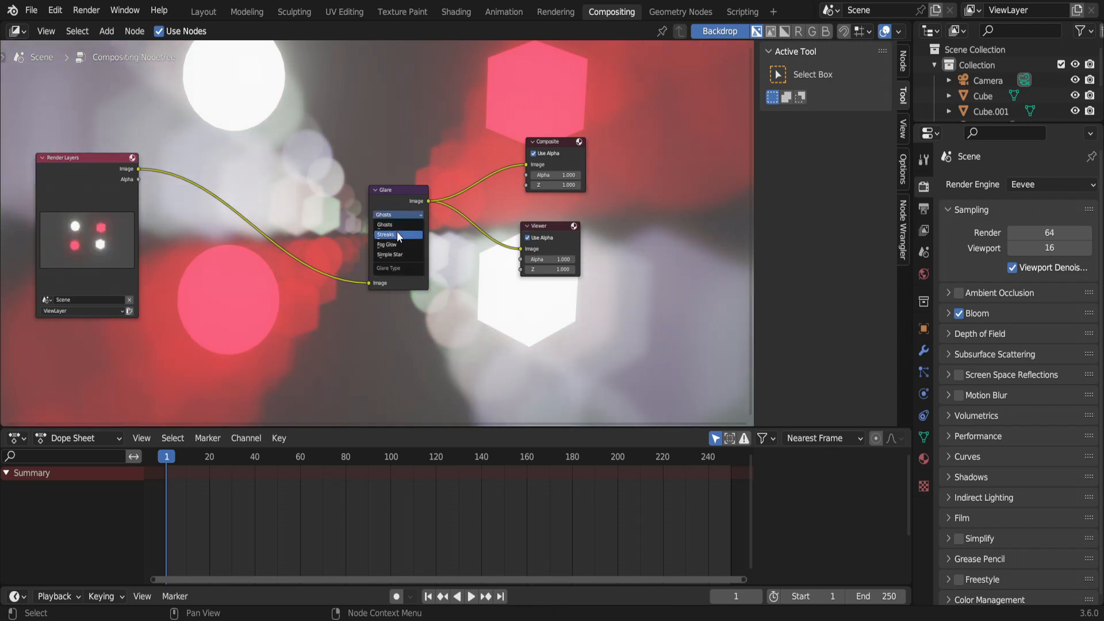
click(397, 234)
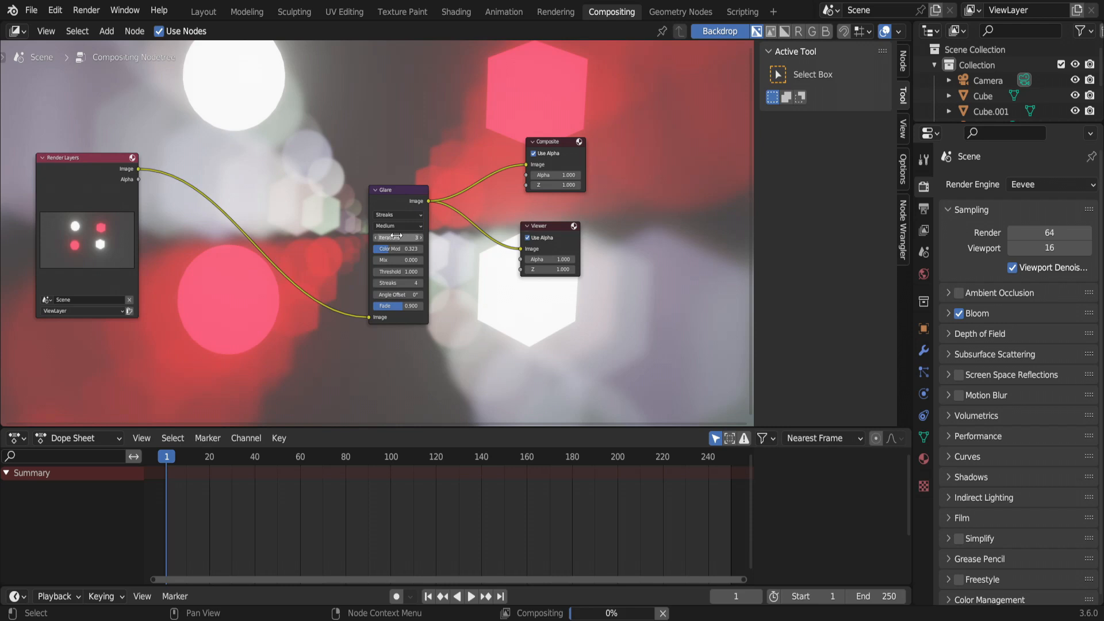
Try 5 iterations on the Streaks glare, return to 3, and set its color modulation to about 0.423
click(423, 237)
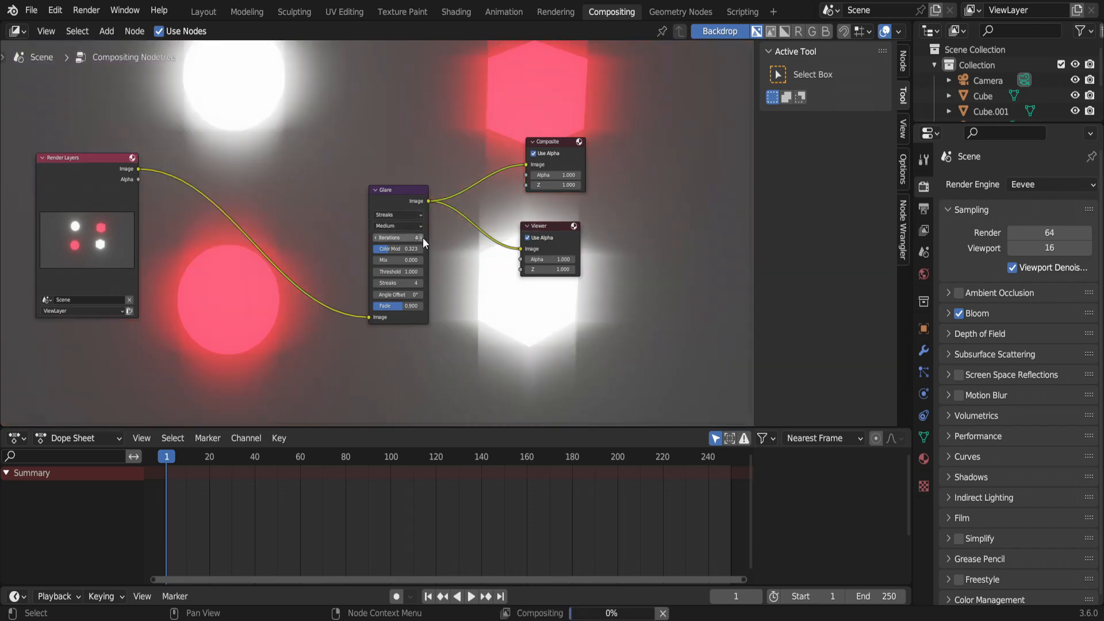
click(422, 237)
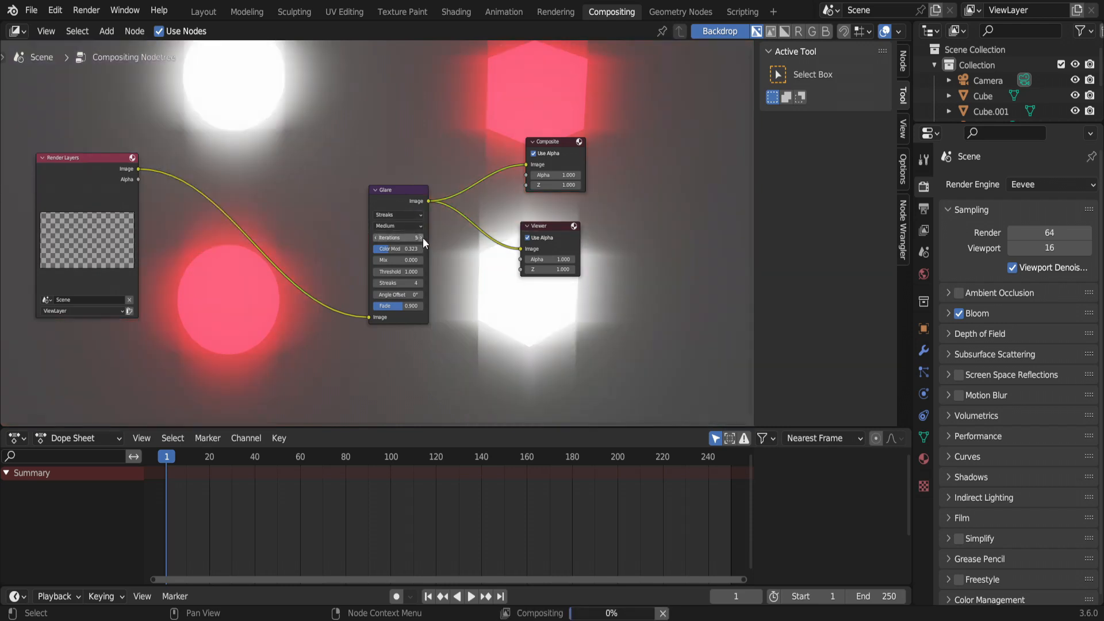
click(375, 237)
click(375, 237)
mouse_move(398, 248)
mouse_down()
mouse_move(415, 247)
mouse_move(386, 249)
mouse_up()
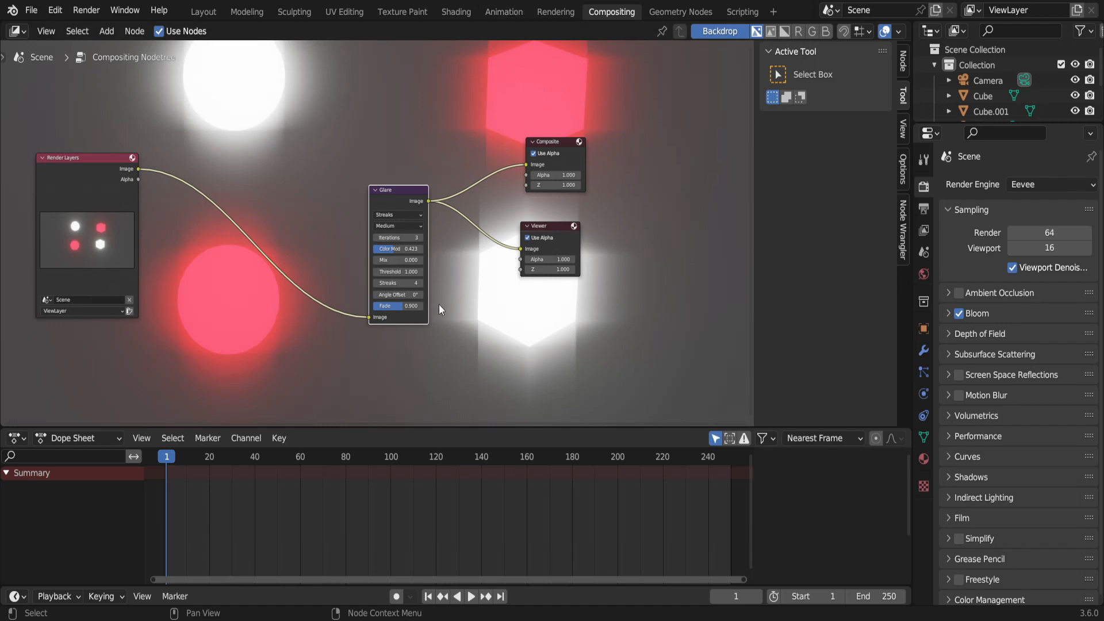
Raise the Glare node's streaks to 6 and move the Viewer node off the white cube
click(421, 283)
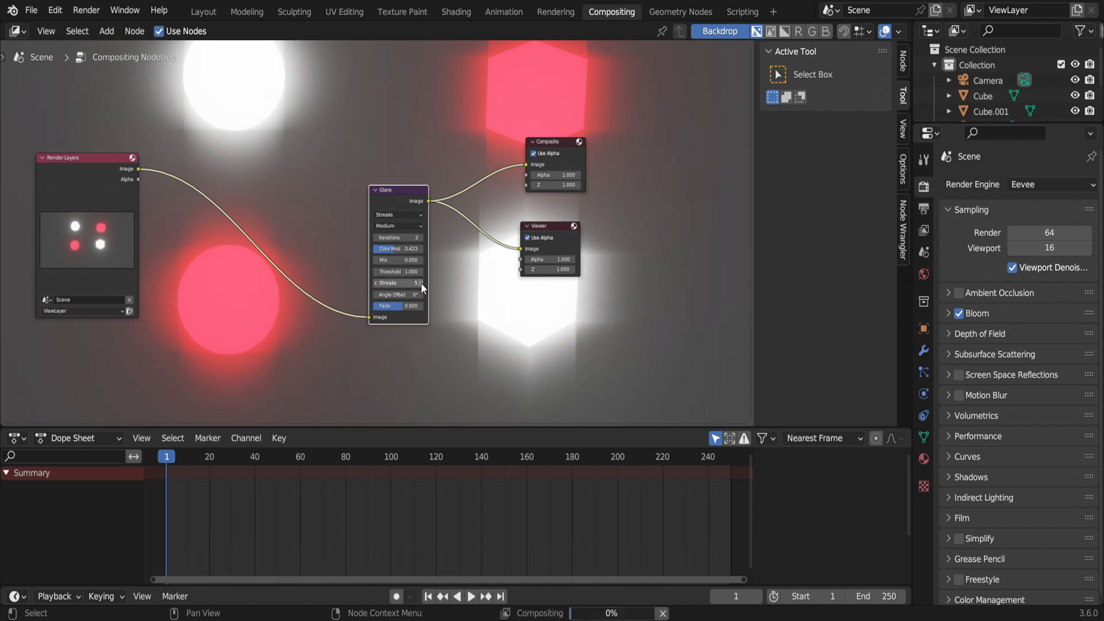
click(420, 283)
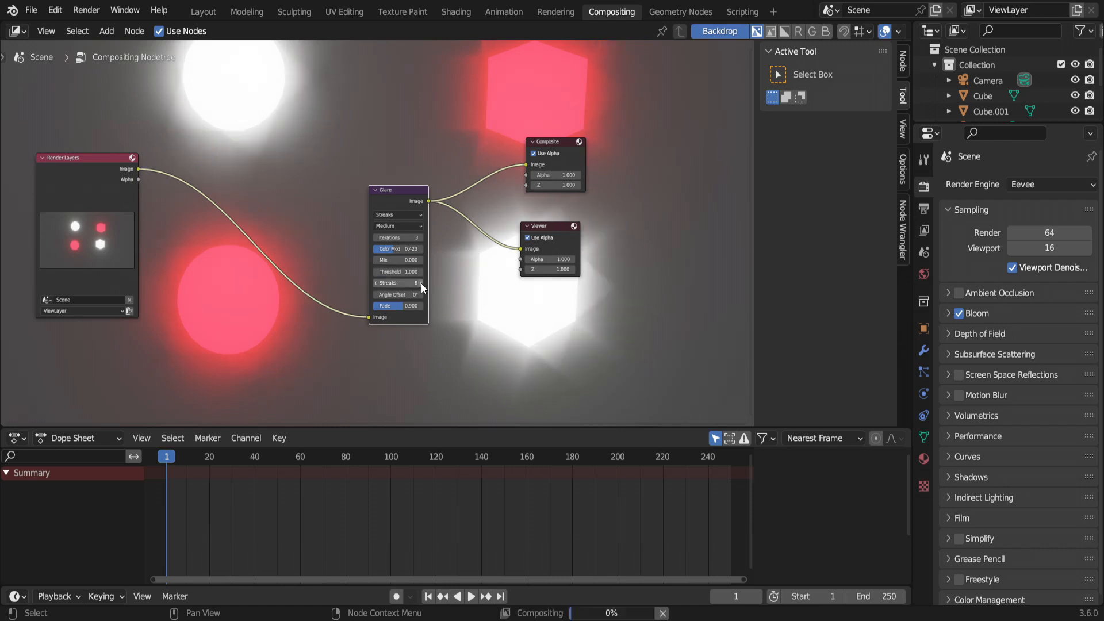
drag(559, 233, 652, 223)
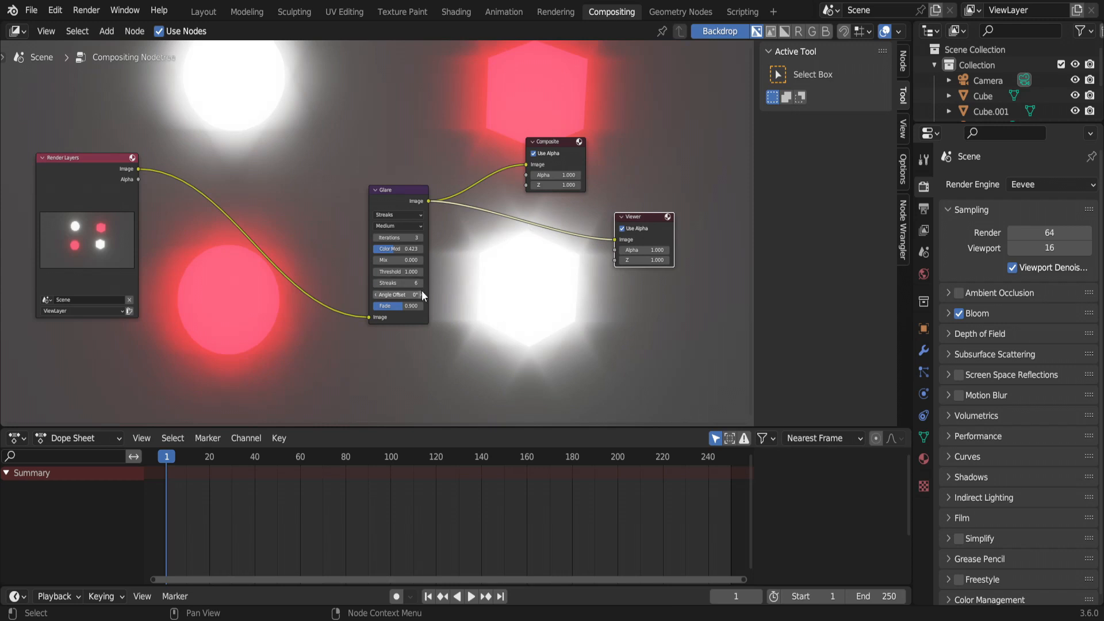
Set the Glare node's color modulation to about 0.657 and increase the streaks to 16
drag(396, 249, 411, 248)
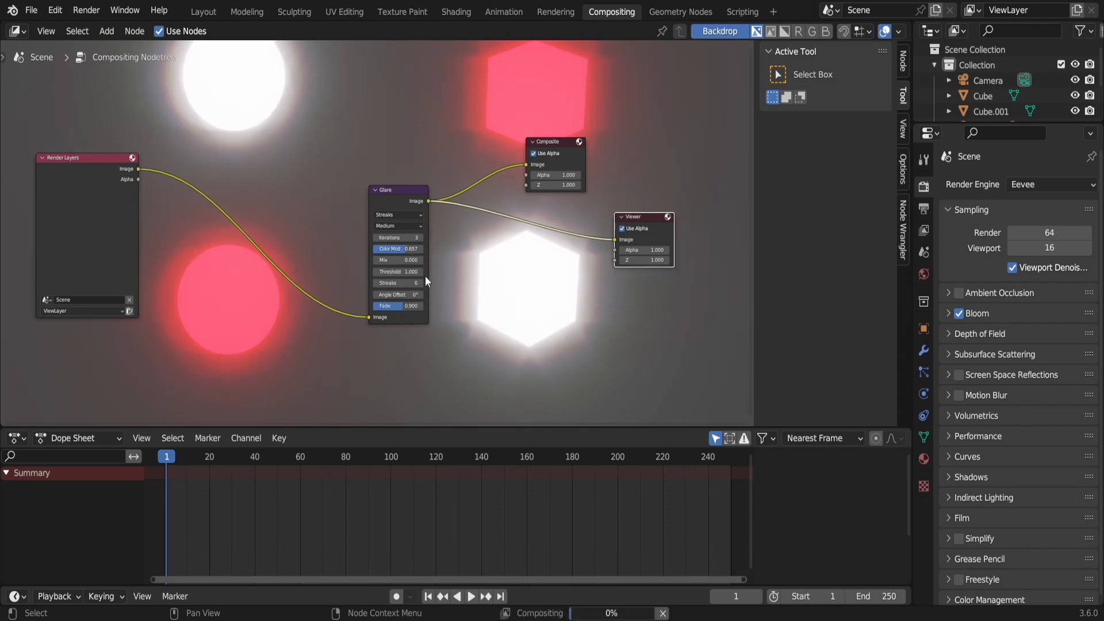
click(422, 282)
click(422, 282)
click(422, 282)
click(422, 283)
click(422, 283)
click(422, 282)
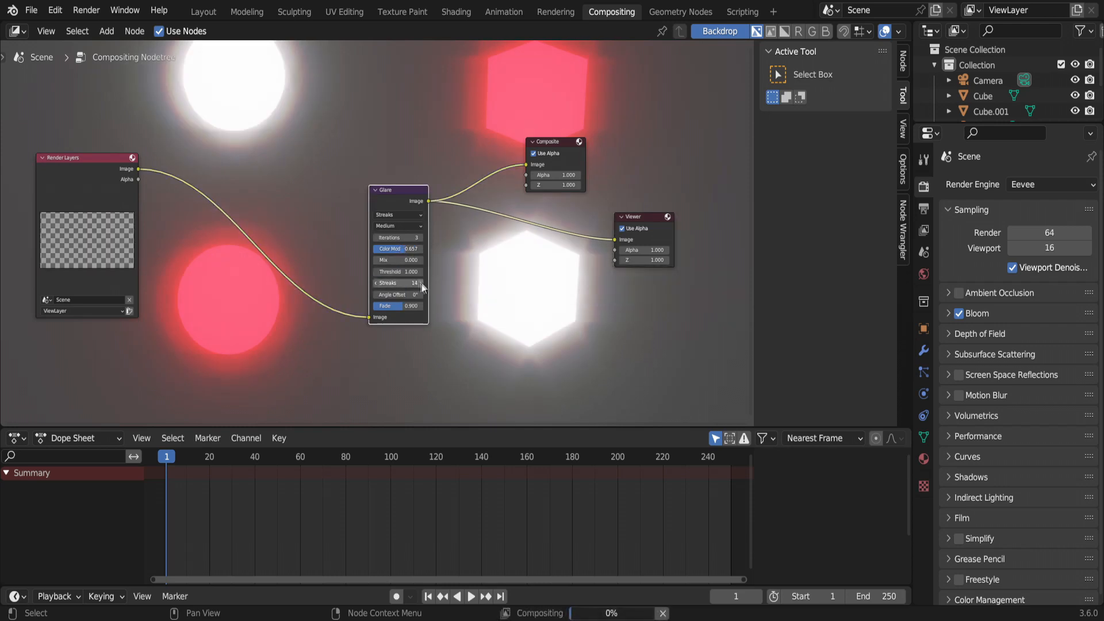
click(422, 282)
click(422, 282)
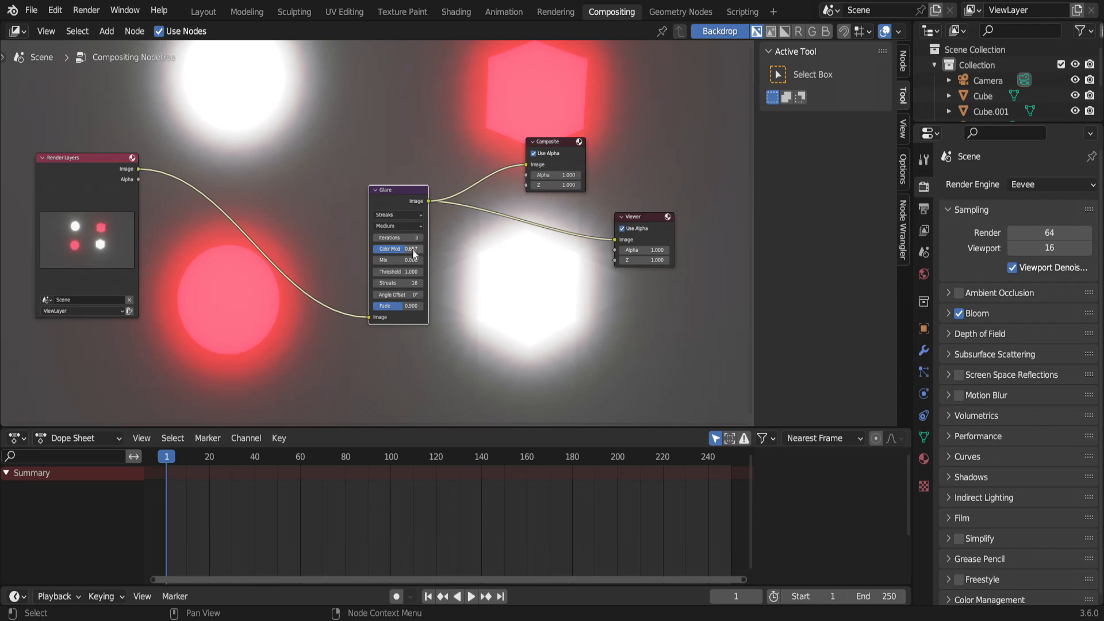
Try a color modulation of about 0.817 on the Streaks glare and reduce it to about 0.337
drag(411, 248, 419, 248)
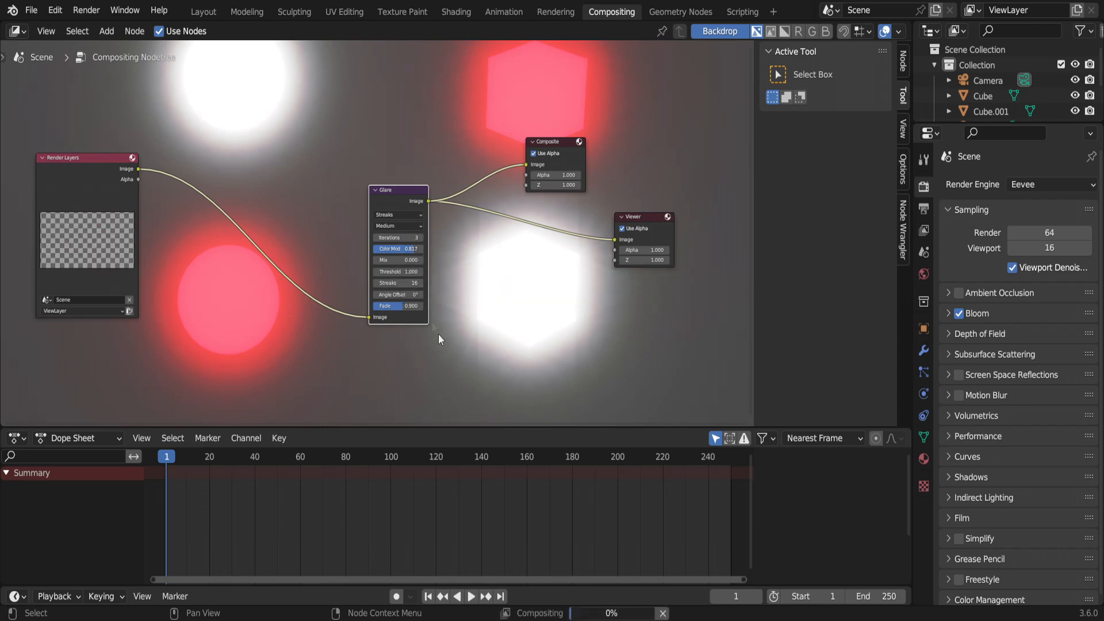
drag(389, 248, 384, 250)
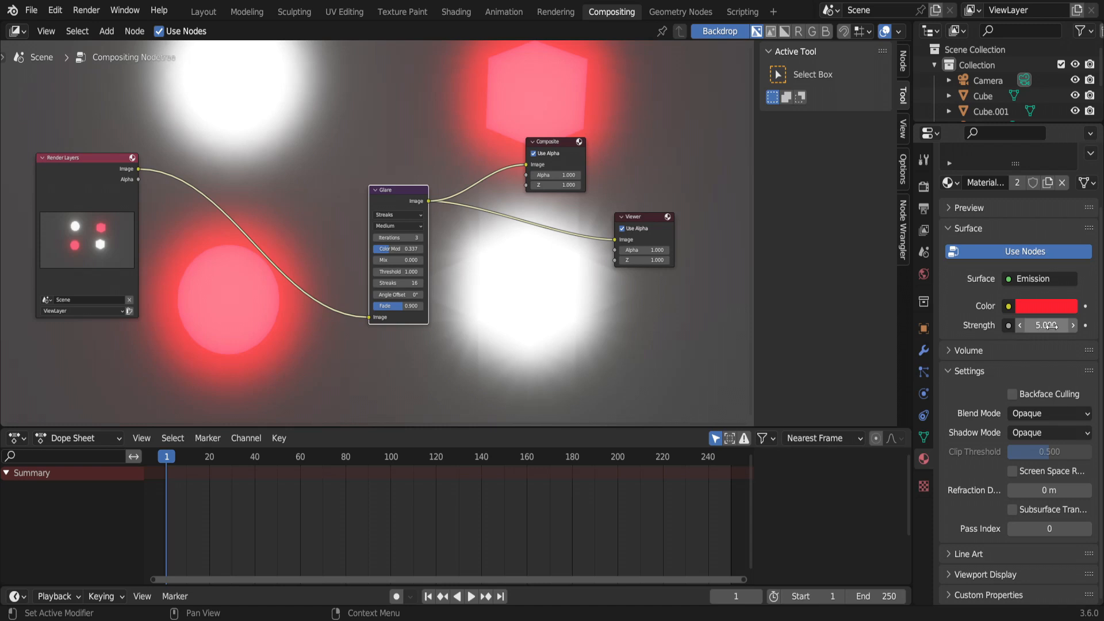
Try an emission strength of 2.6 on the red material and shift the Render Layers and Glare nodes slightly
drag(1043, 326, 1021, 326)
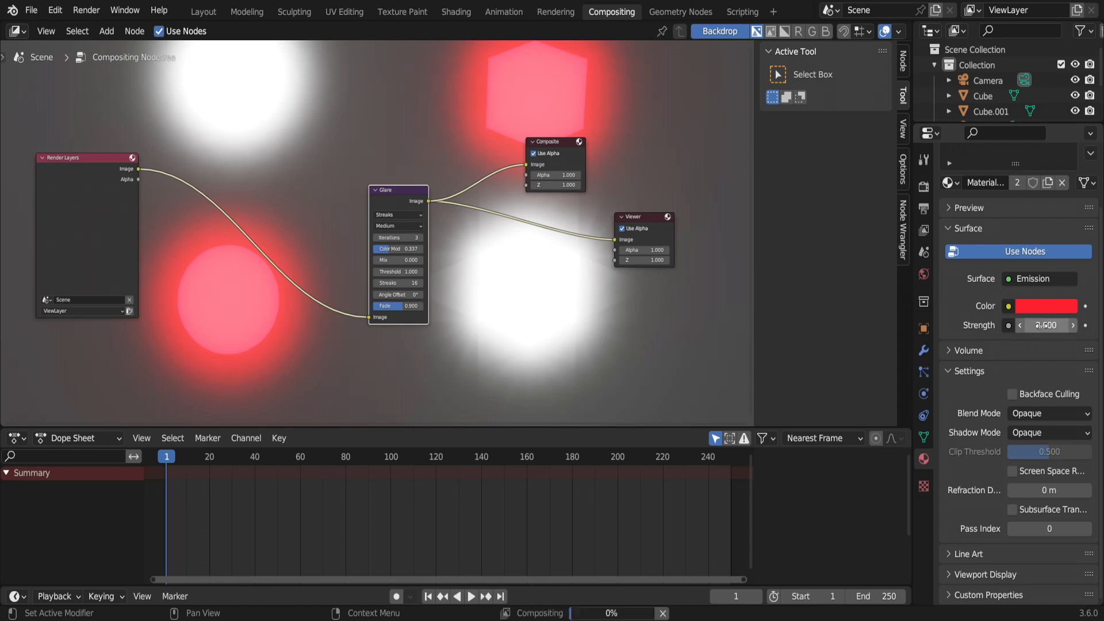
drag(73, 172, 79, 188)
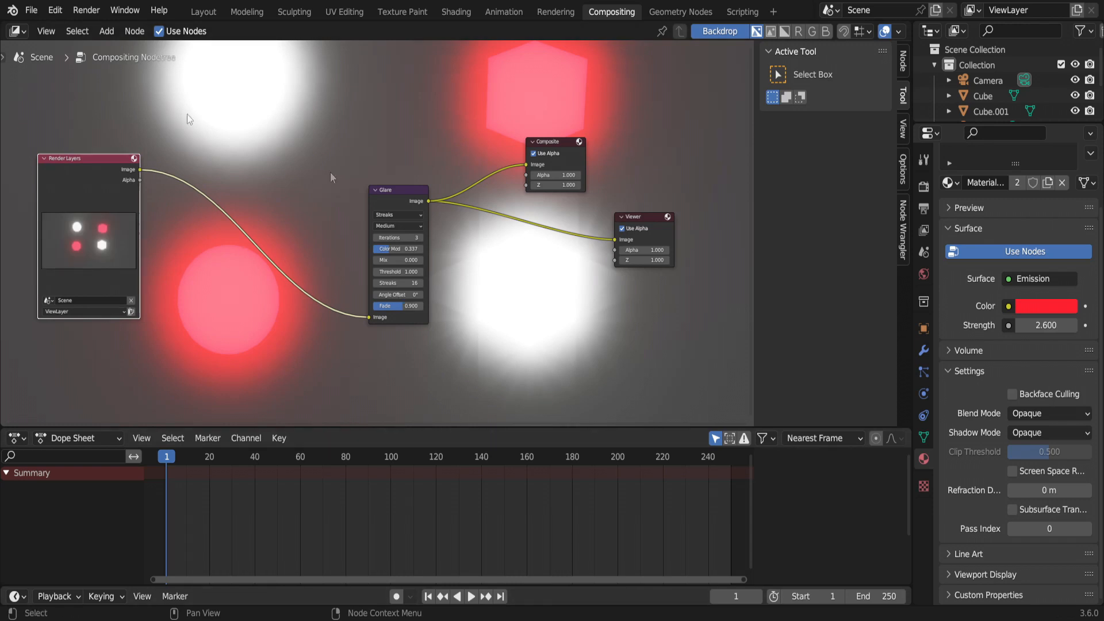
drag(402, 192, 395, 187)
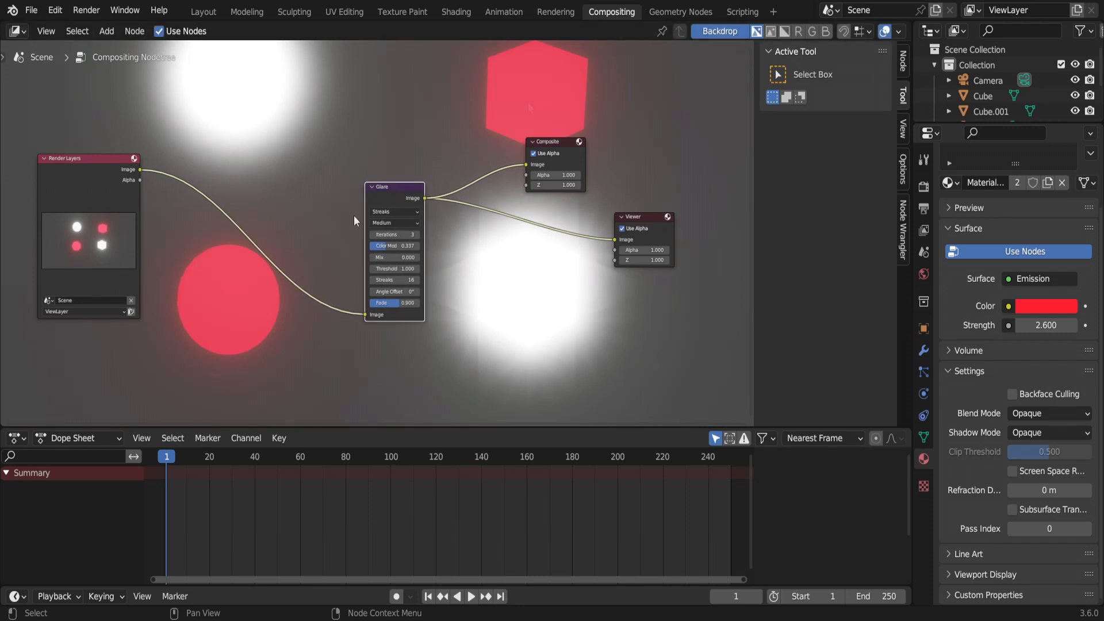
Set the red material's emission strength to 15 and render the scene again
double_click(1049, 331)
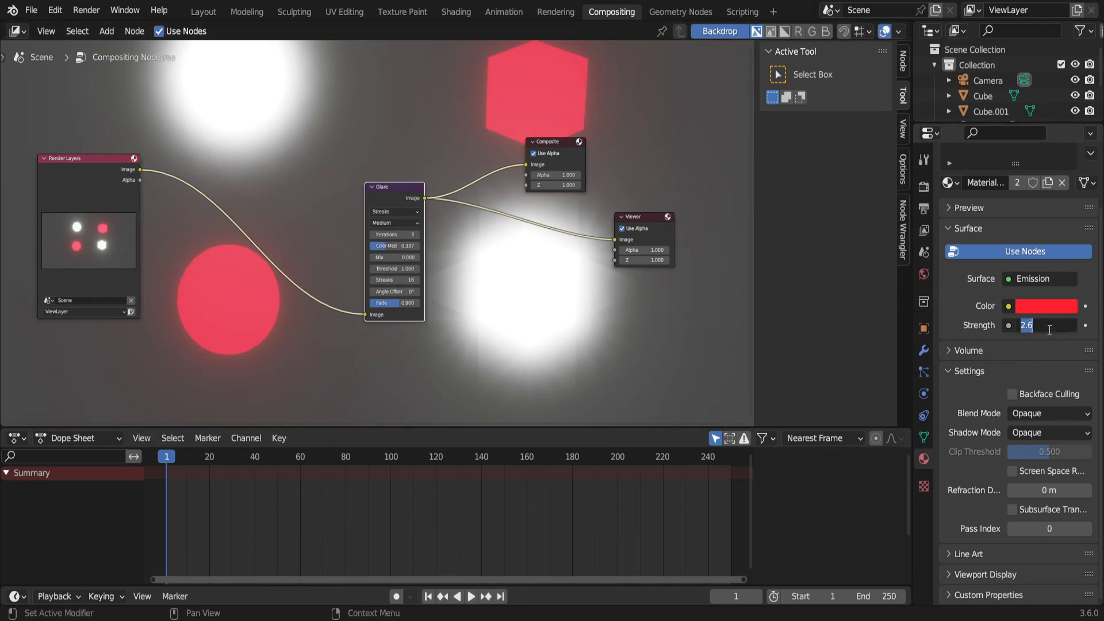
text(15)
key(Return)
key(F12)
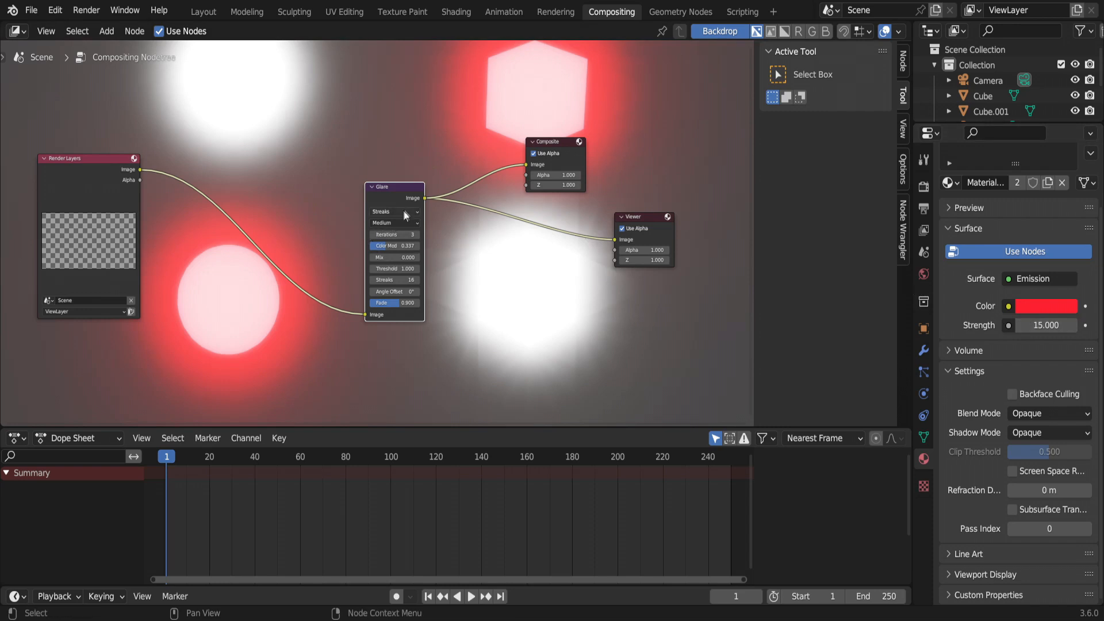
Increase the Streaks glare to 5 iterations
click(424, 232)
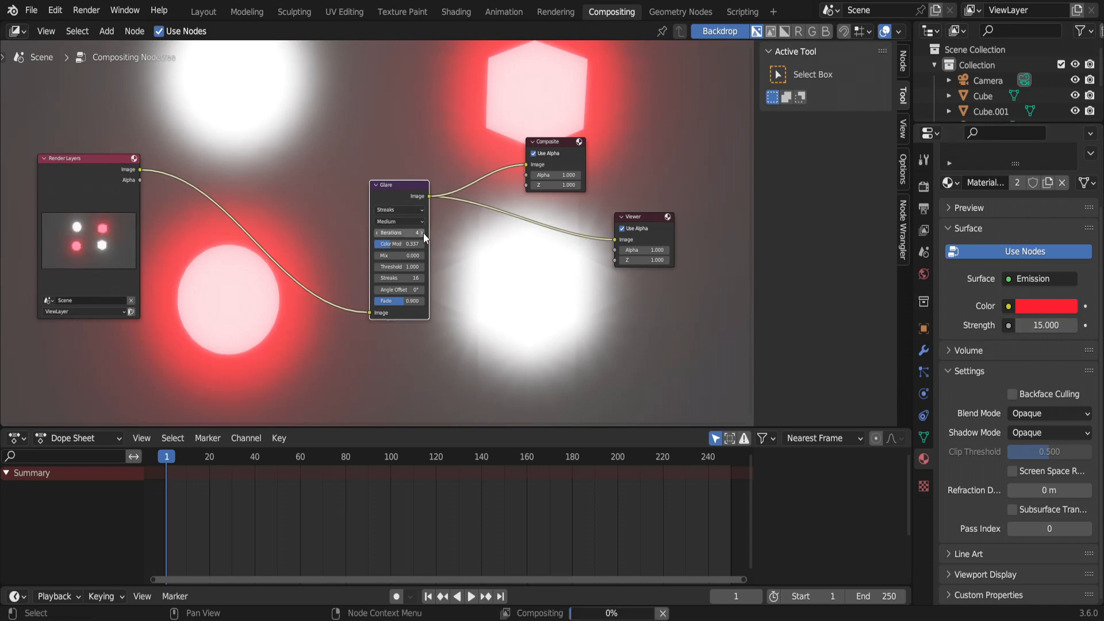
click(424, 233)
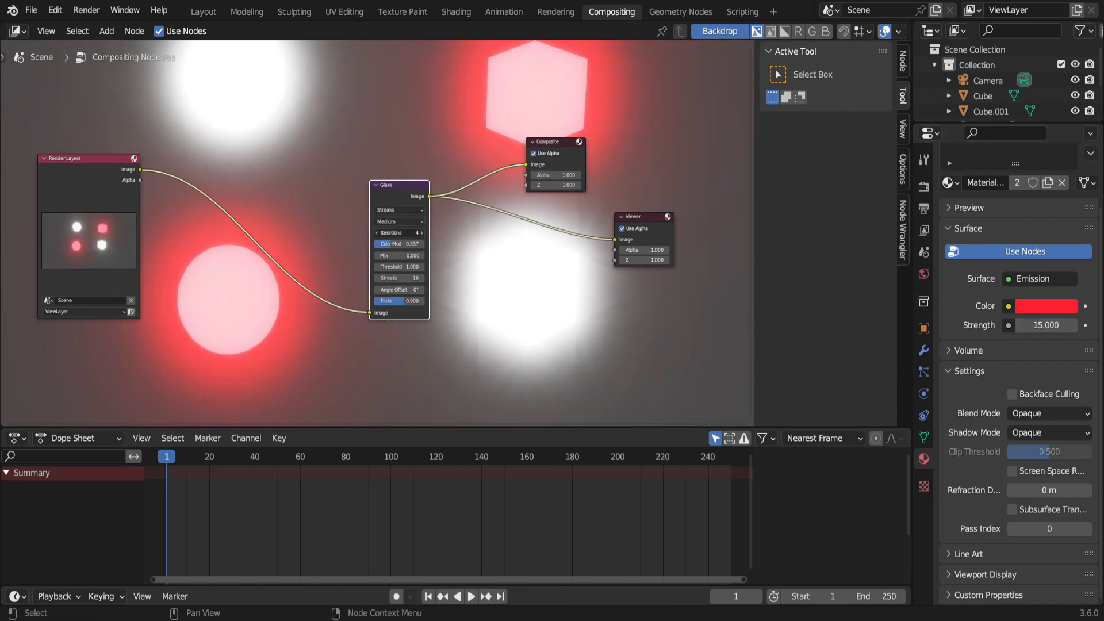
In the Layout workspace, switch the render engine to Cycles and set the render max samples to 15
click(205, 12)
click(1029, 271)
click(1031, 309)
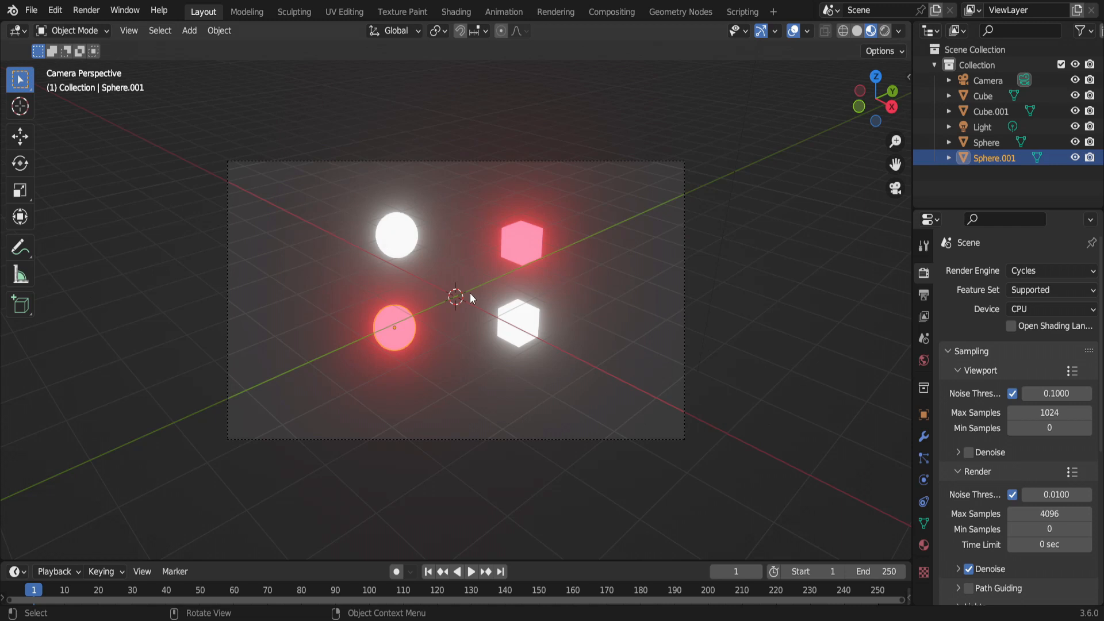
click(1063, 514)
text(15)
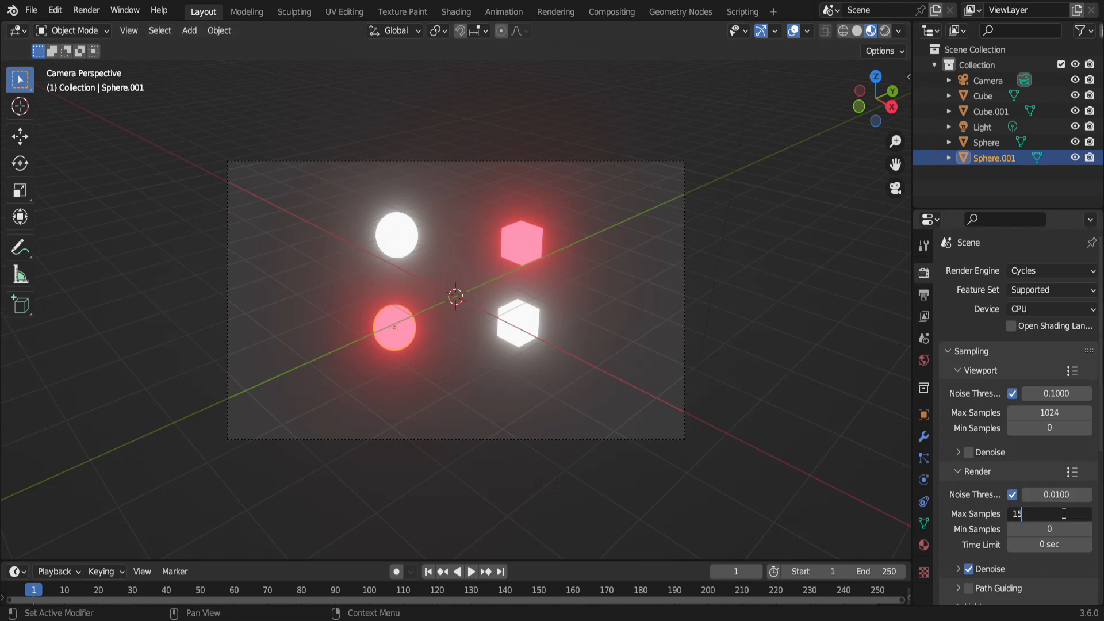
key(Return)
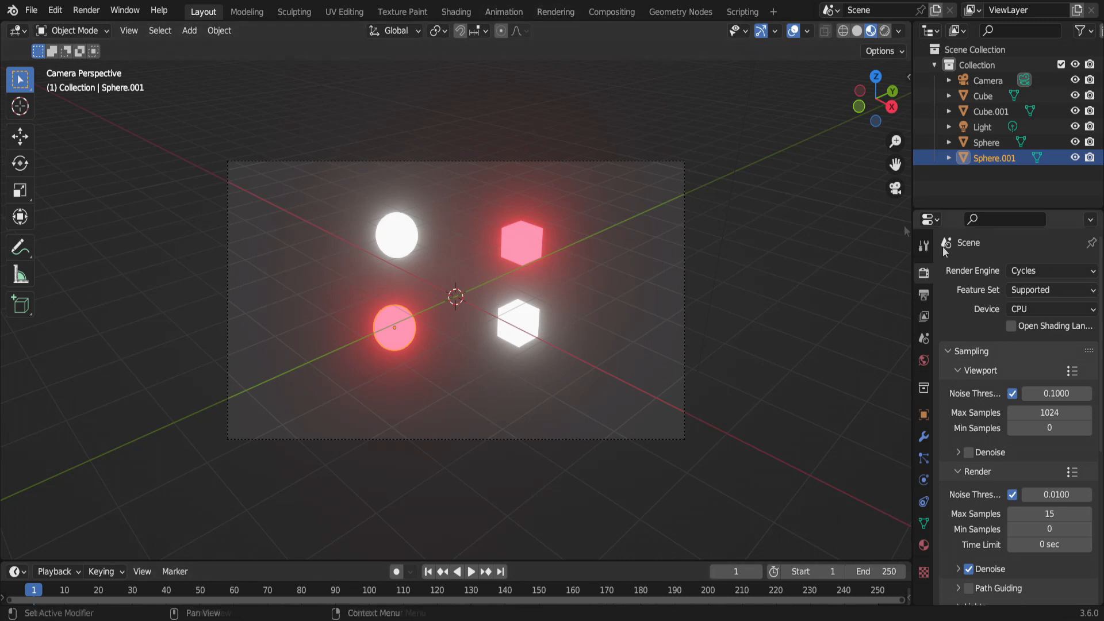
Return to the Compositing workspace to view the Cycles render with the Glare node applied
click(611, 13)
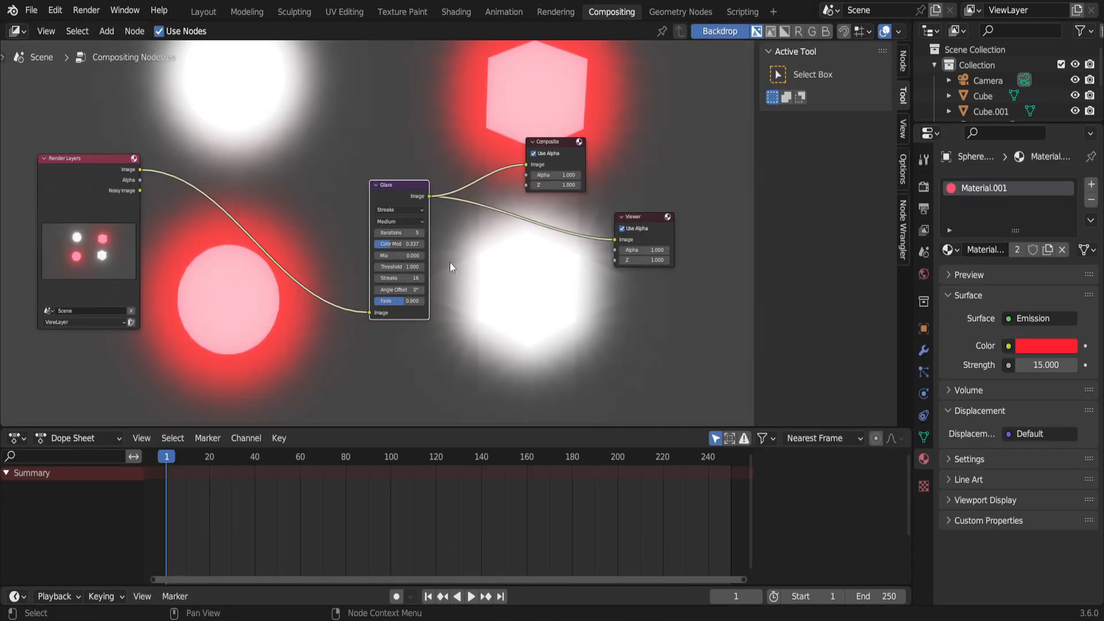
scroll(364, 261, down, 1)
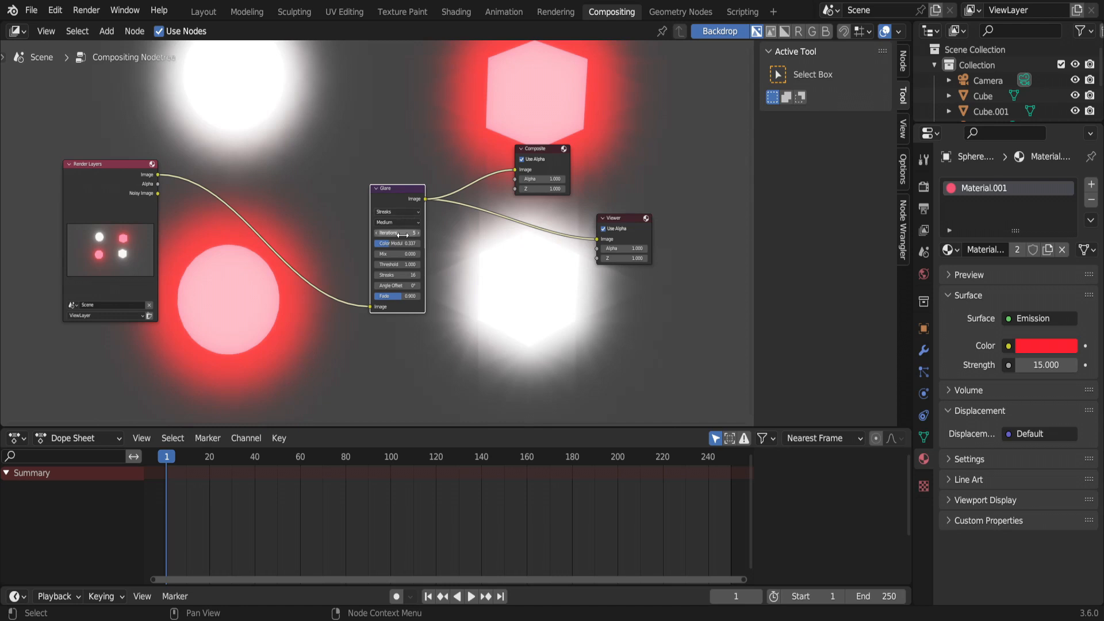